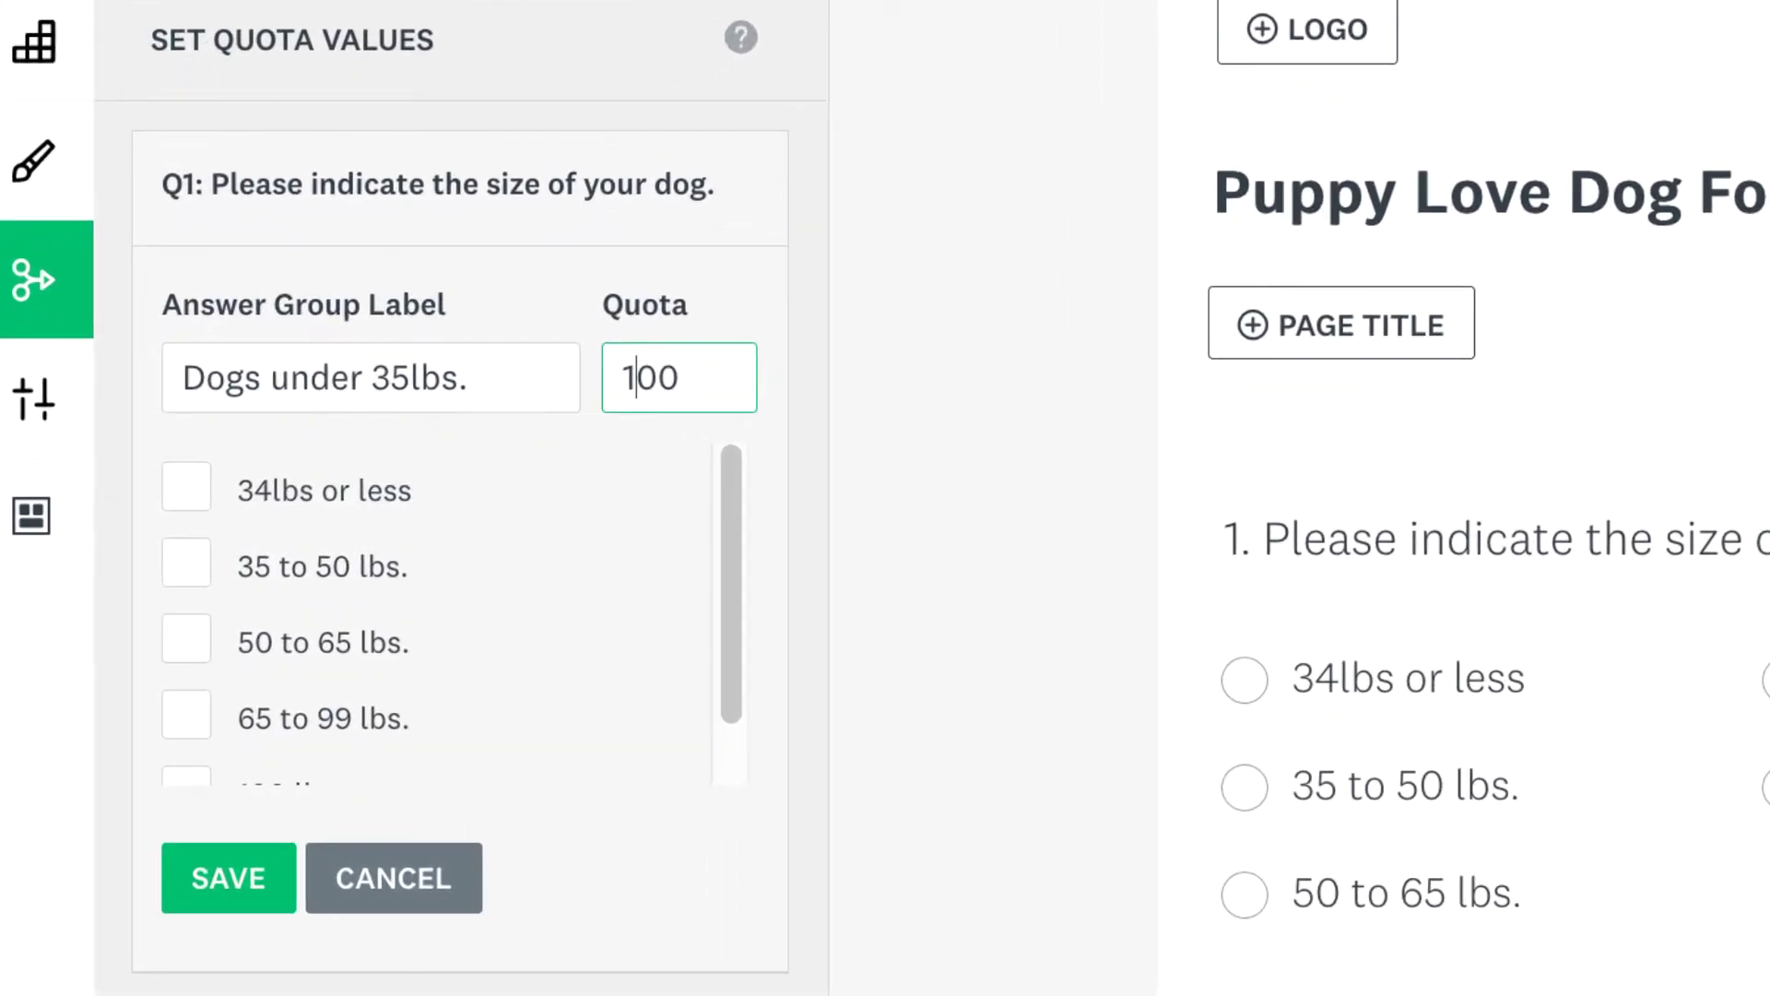
Add a Multiple Choice question above Q1 asking 'Please indicate the size of your dog.' and browse suggested questions.
key("BackSpace")
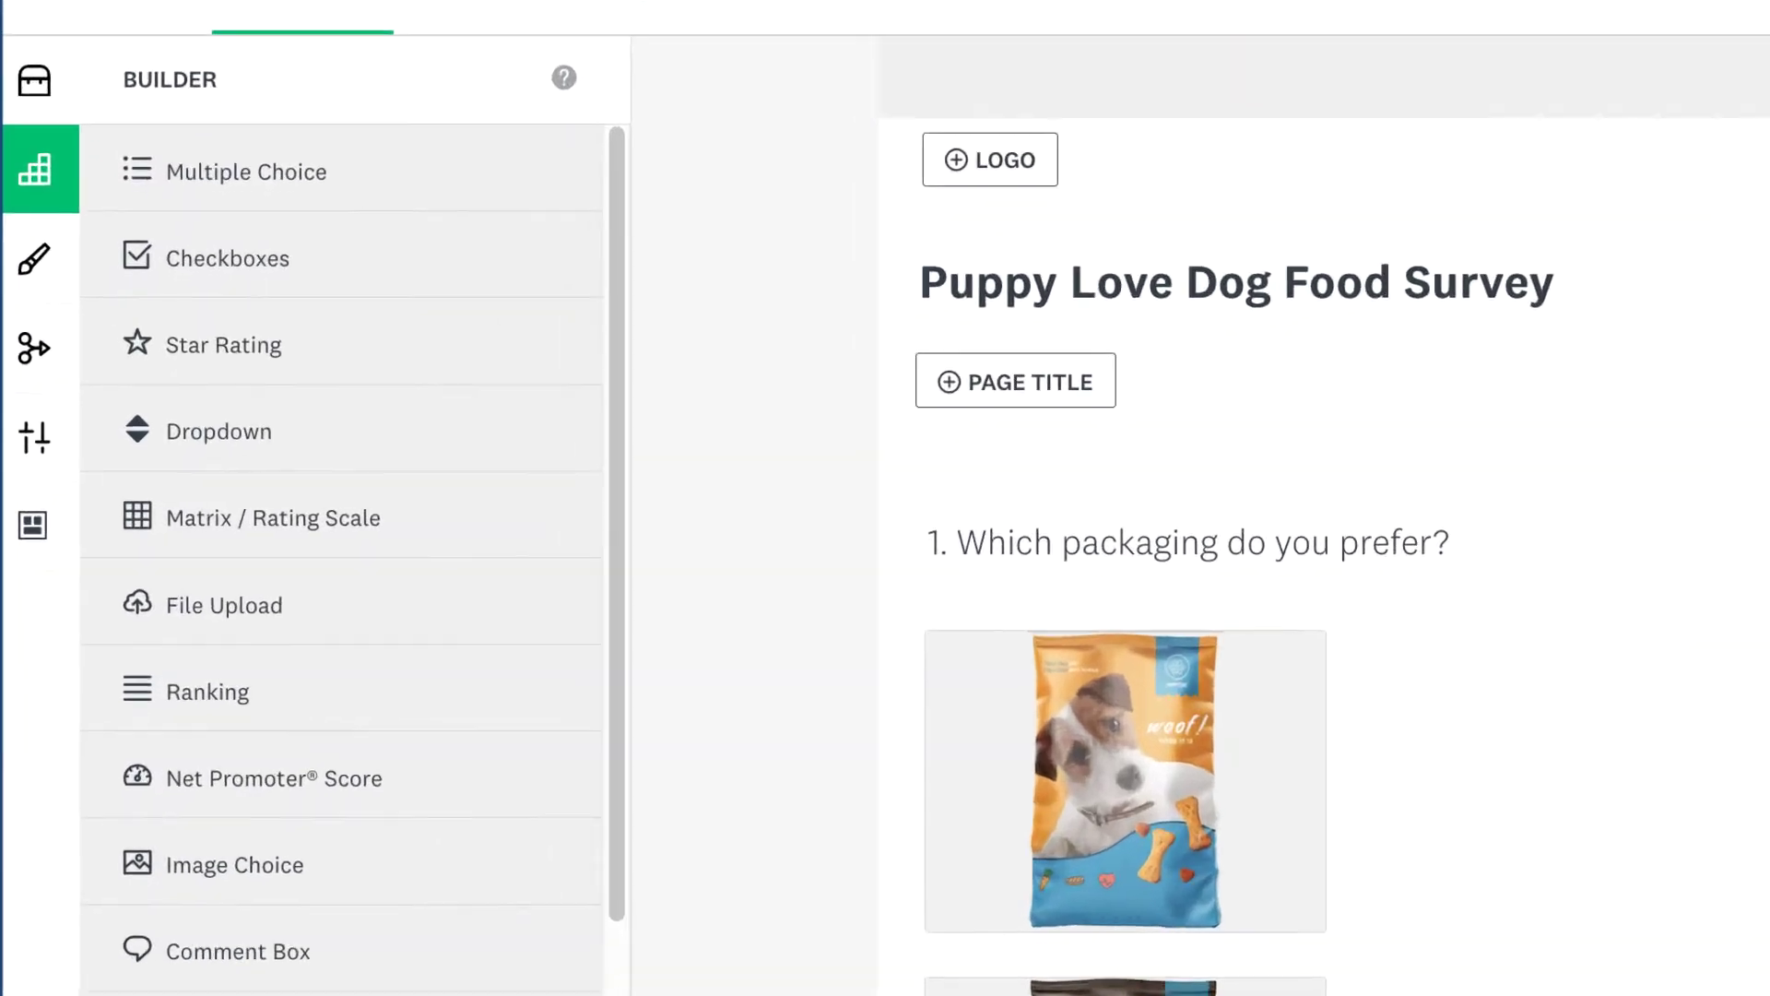
mouse_move(251, 327)
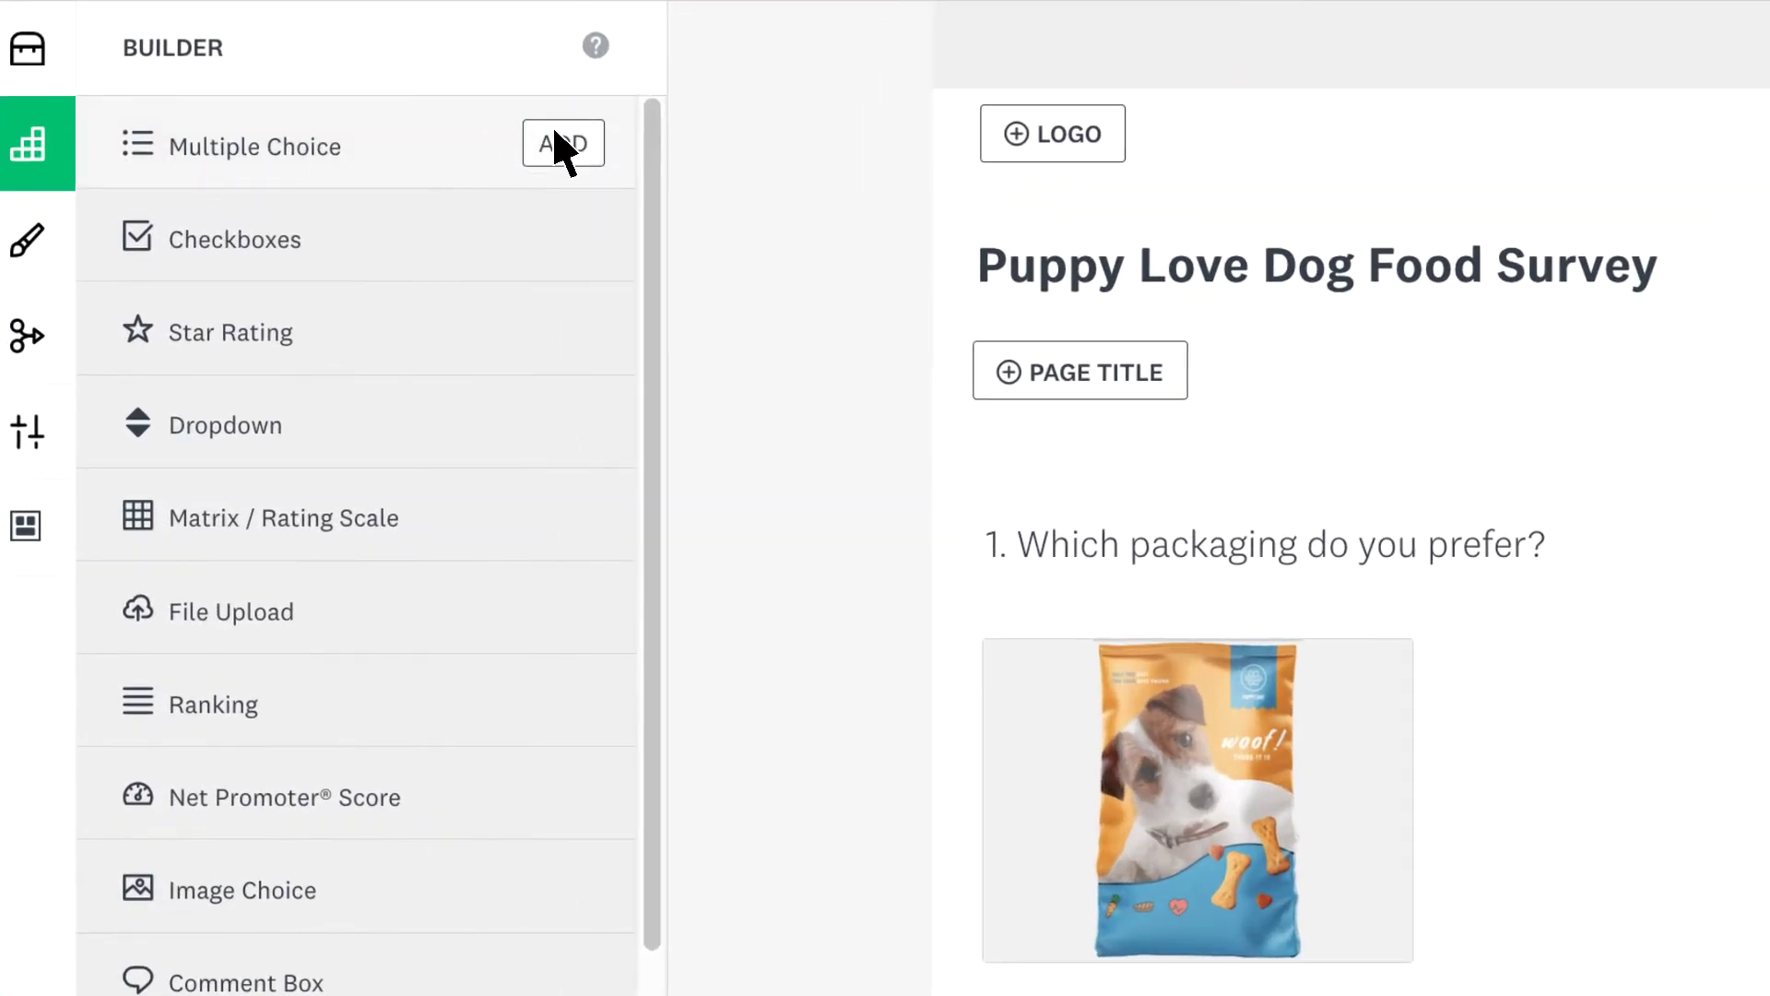
left_click_drag(557, 147, 1441, 560)
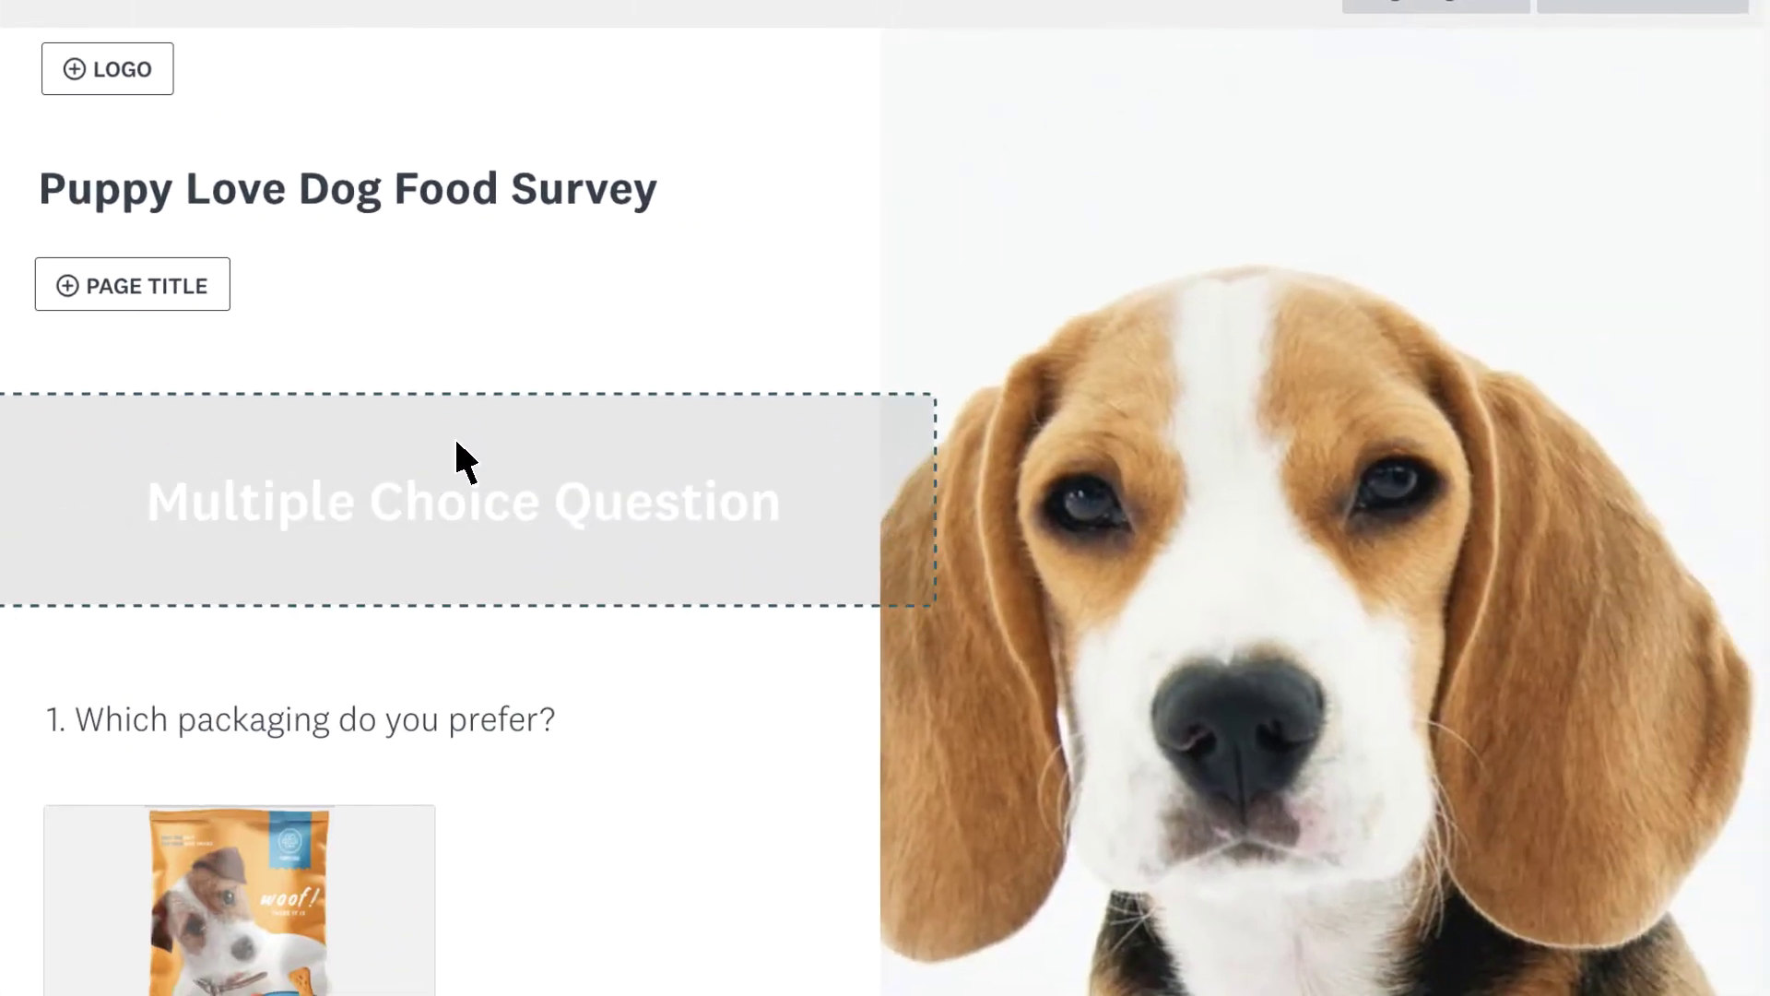
left_click_drag(465, 458, 464, 456)
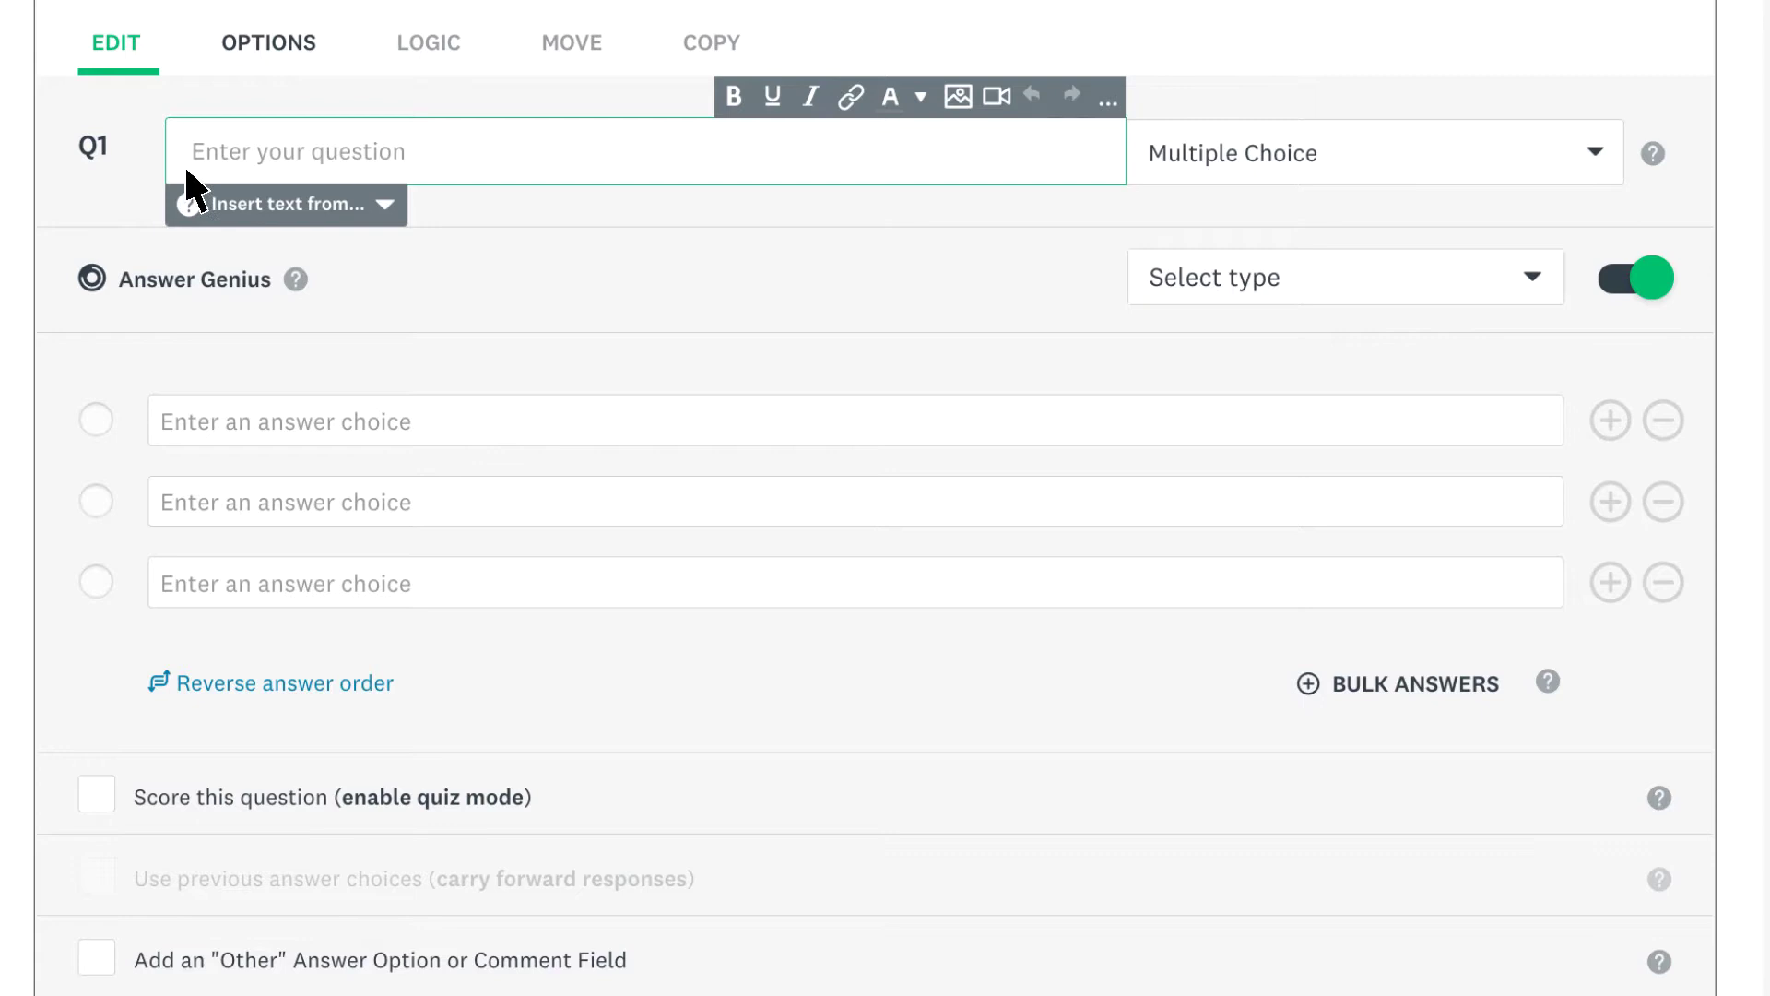
type("Plea")
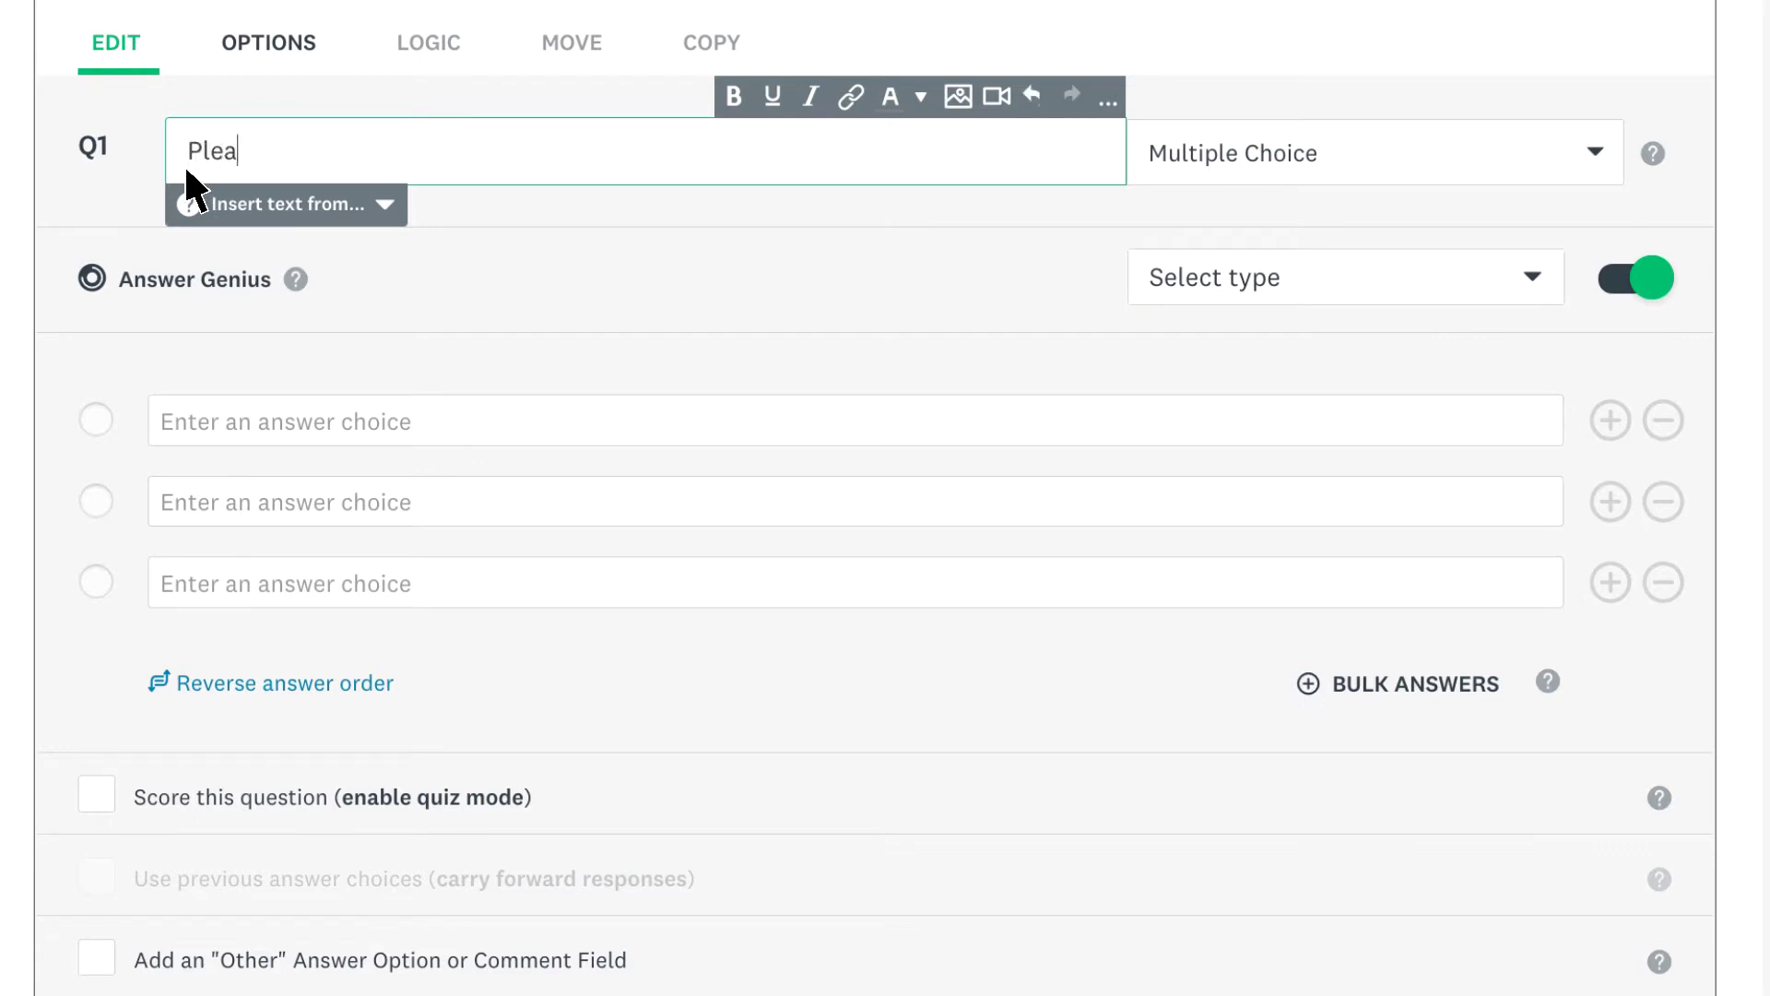
type("se indicate th")
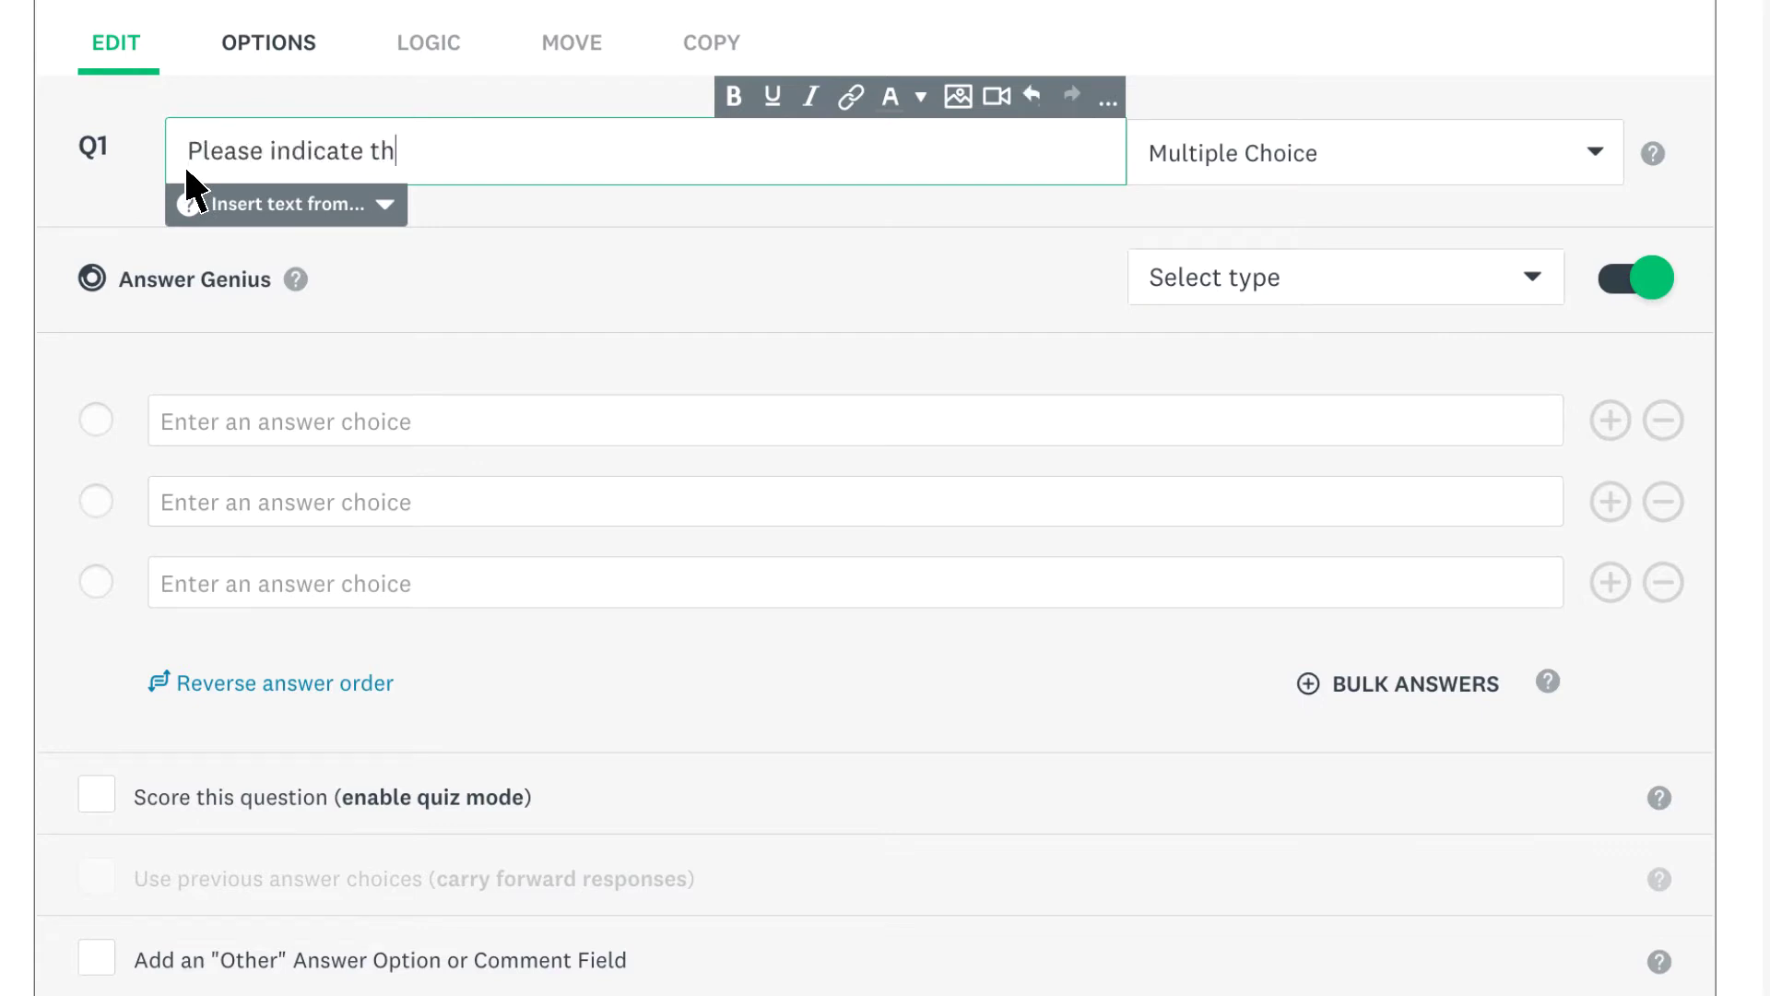
type("e size of your dog")
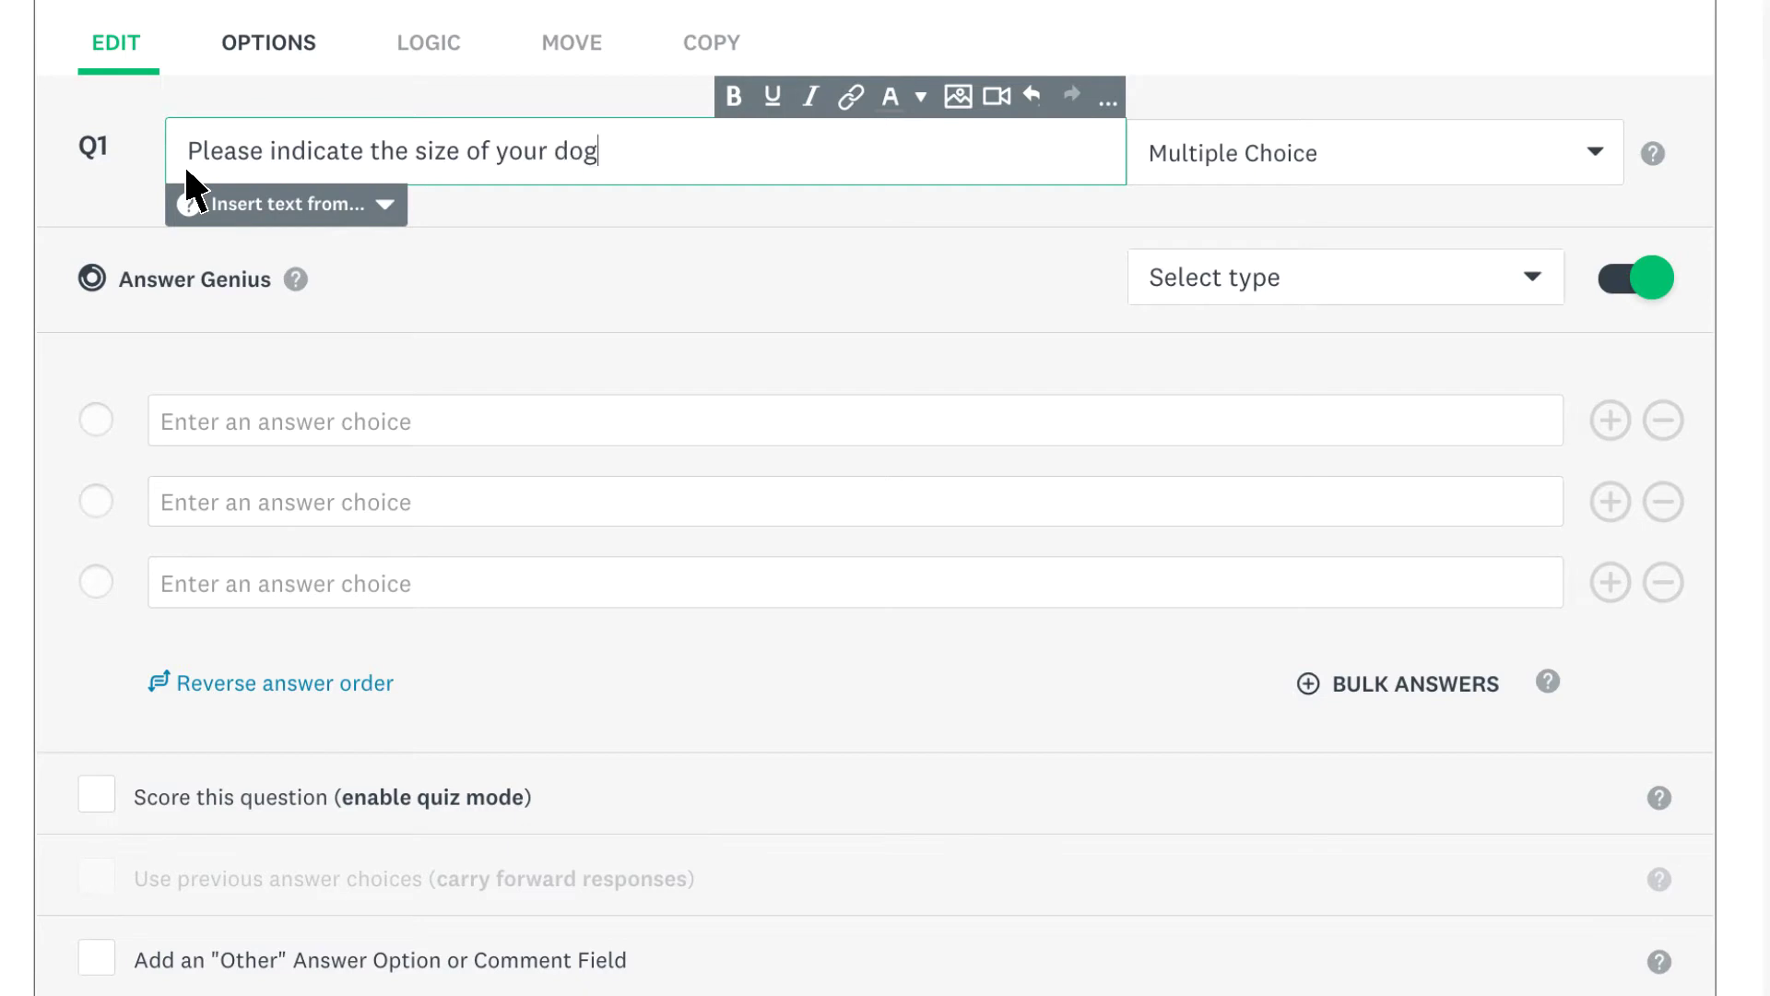
type(".")
left_click(443, 221)
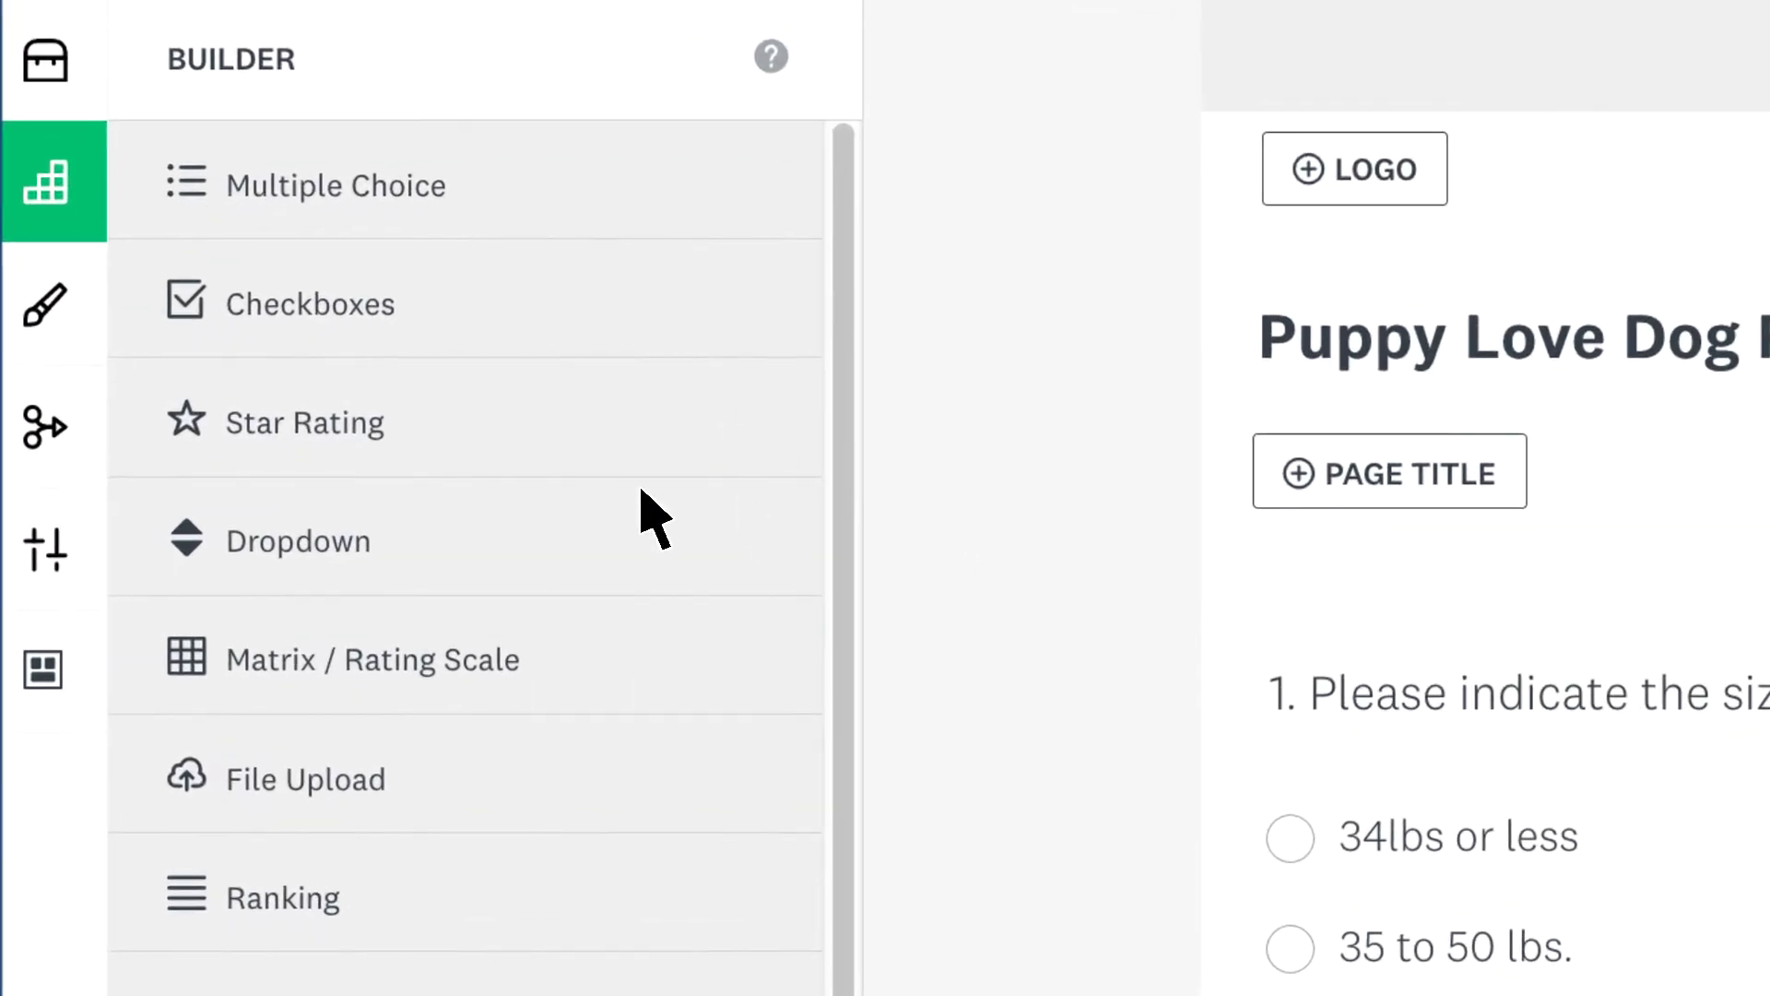
Start a new Simple Quota from Logic and label it 'Dog Owners'.
left_click(74, 466)
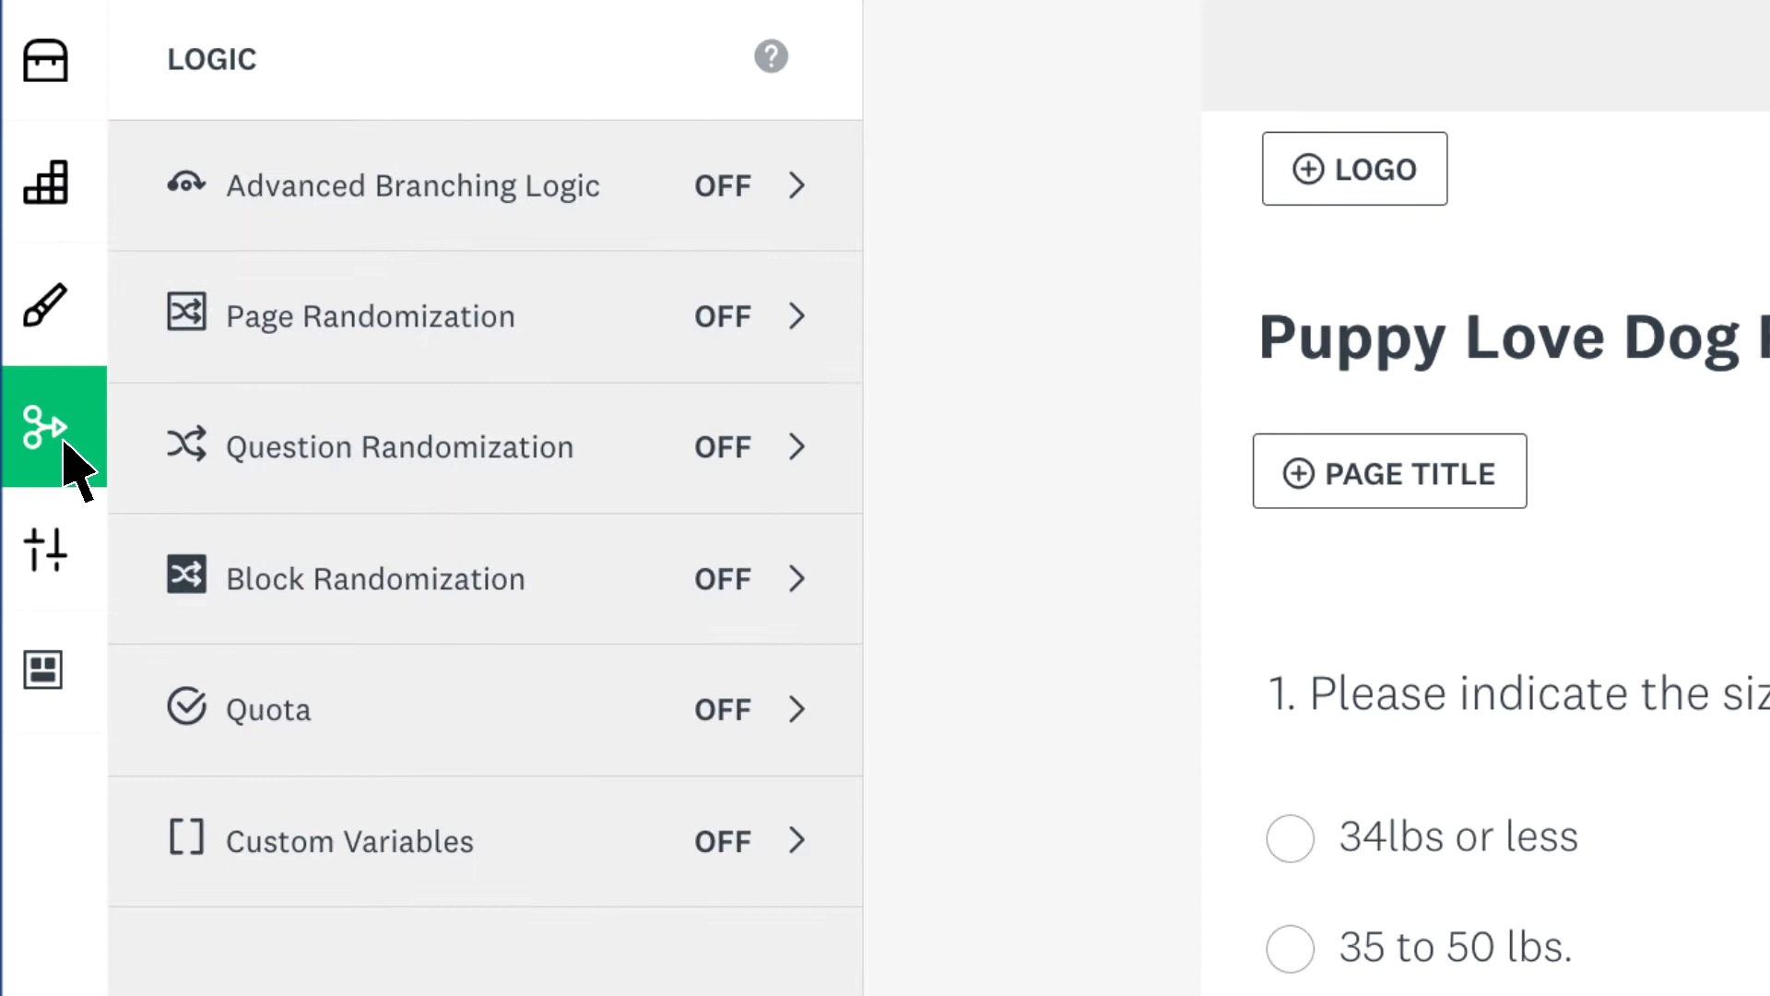
left_click(800, 698)
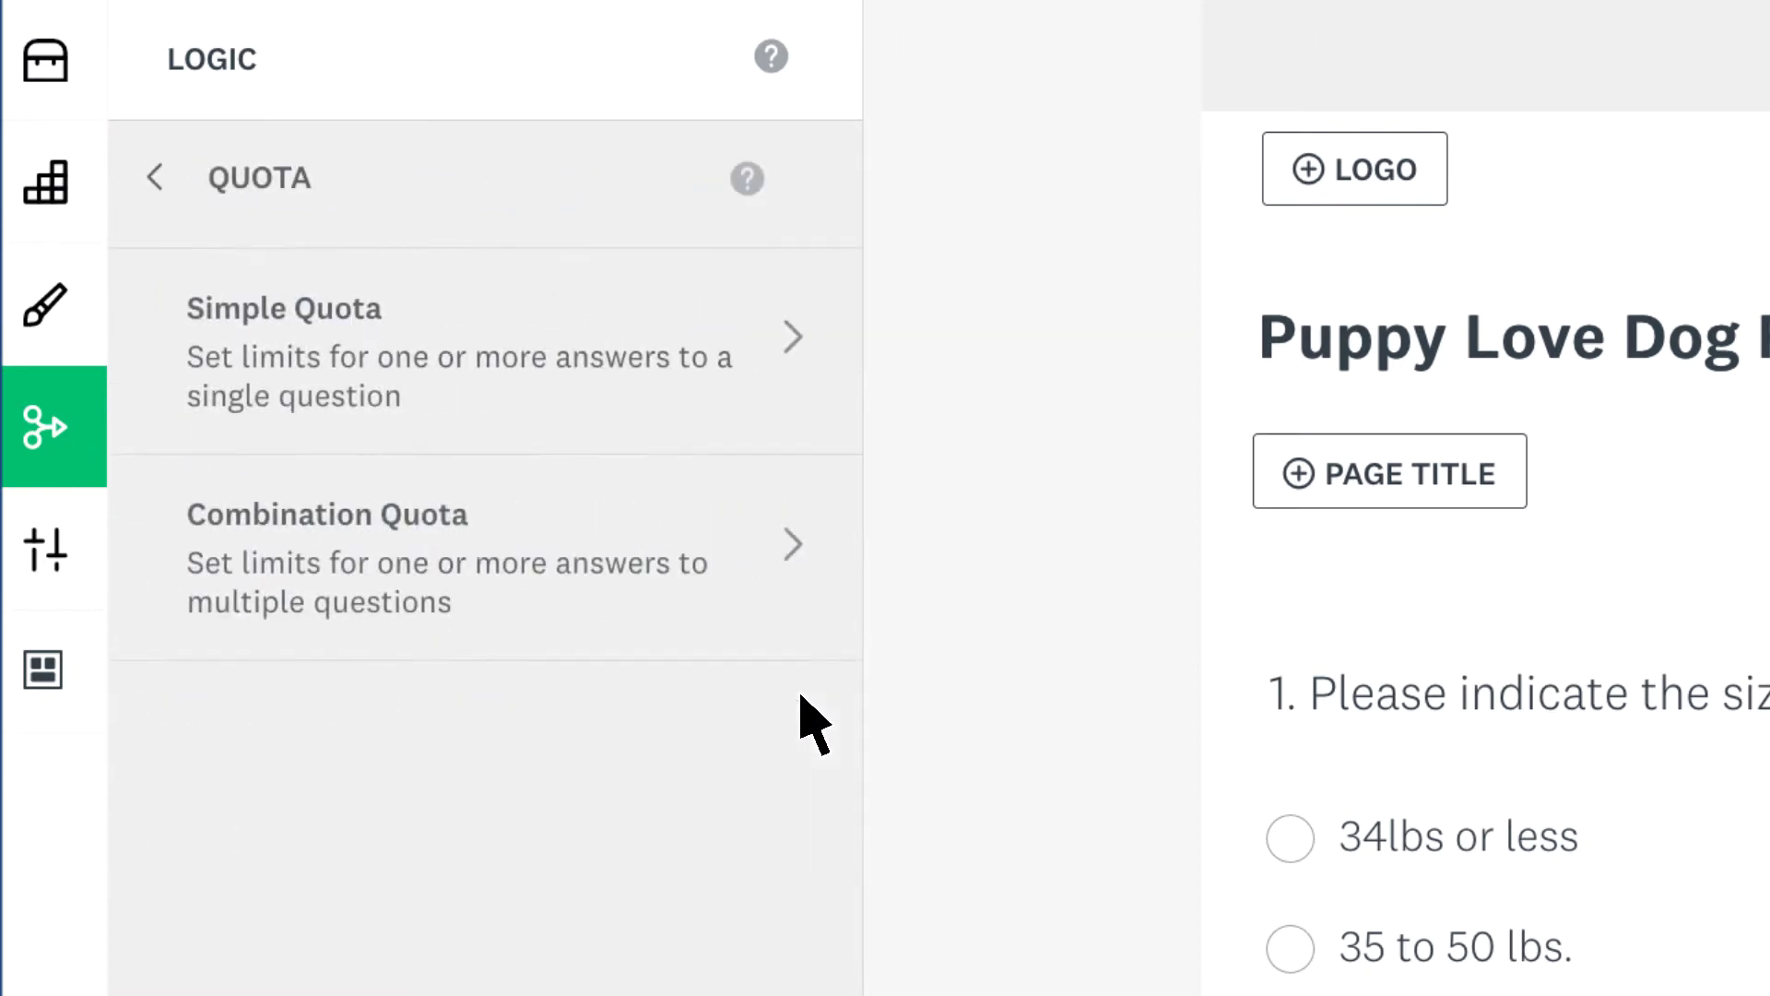
left_click(790, 337)
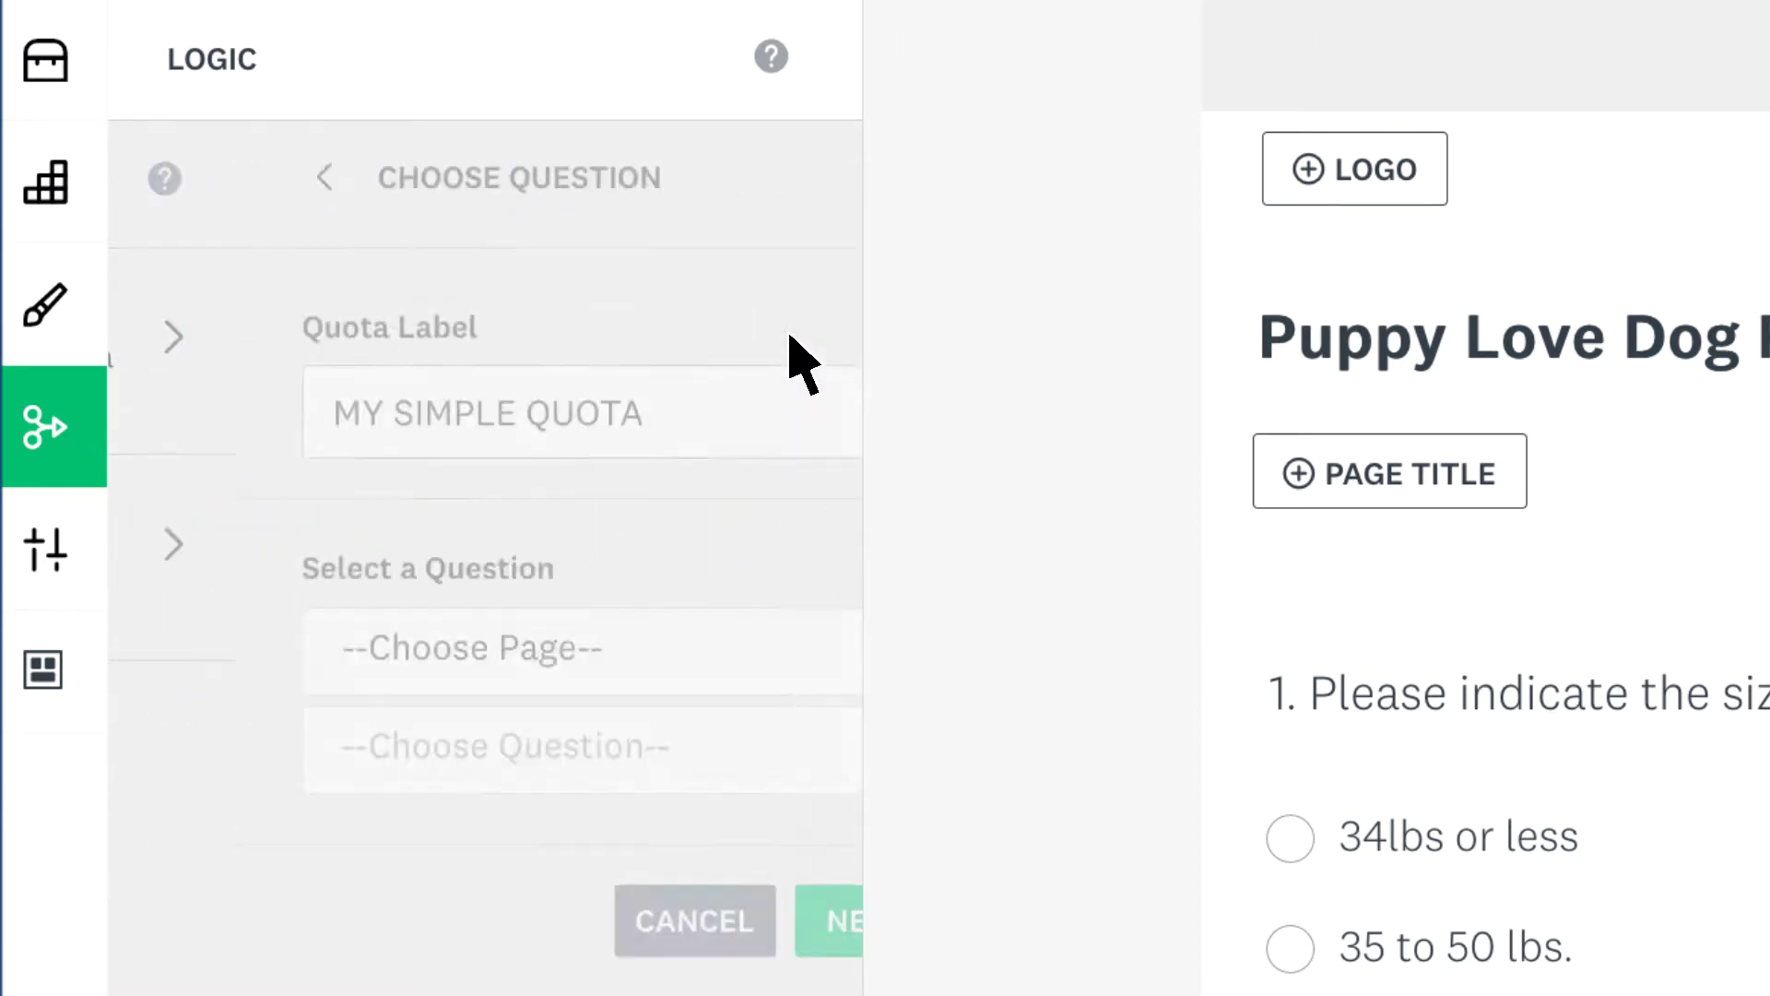
left_click(724, 415)
key("ctrl+shift+Left")
key("ctrl+shift+Left")
key("ctrl+shift+Left")
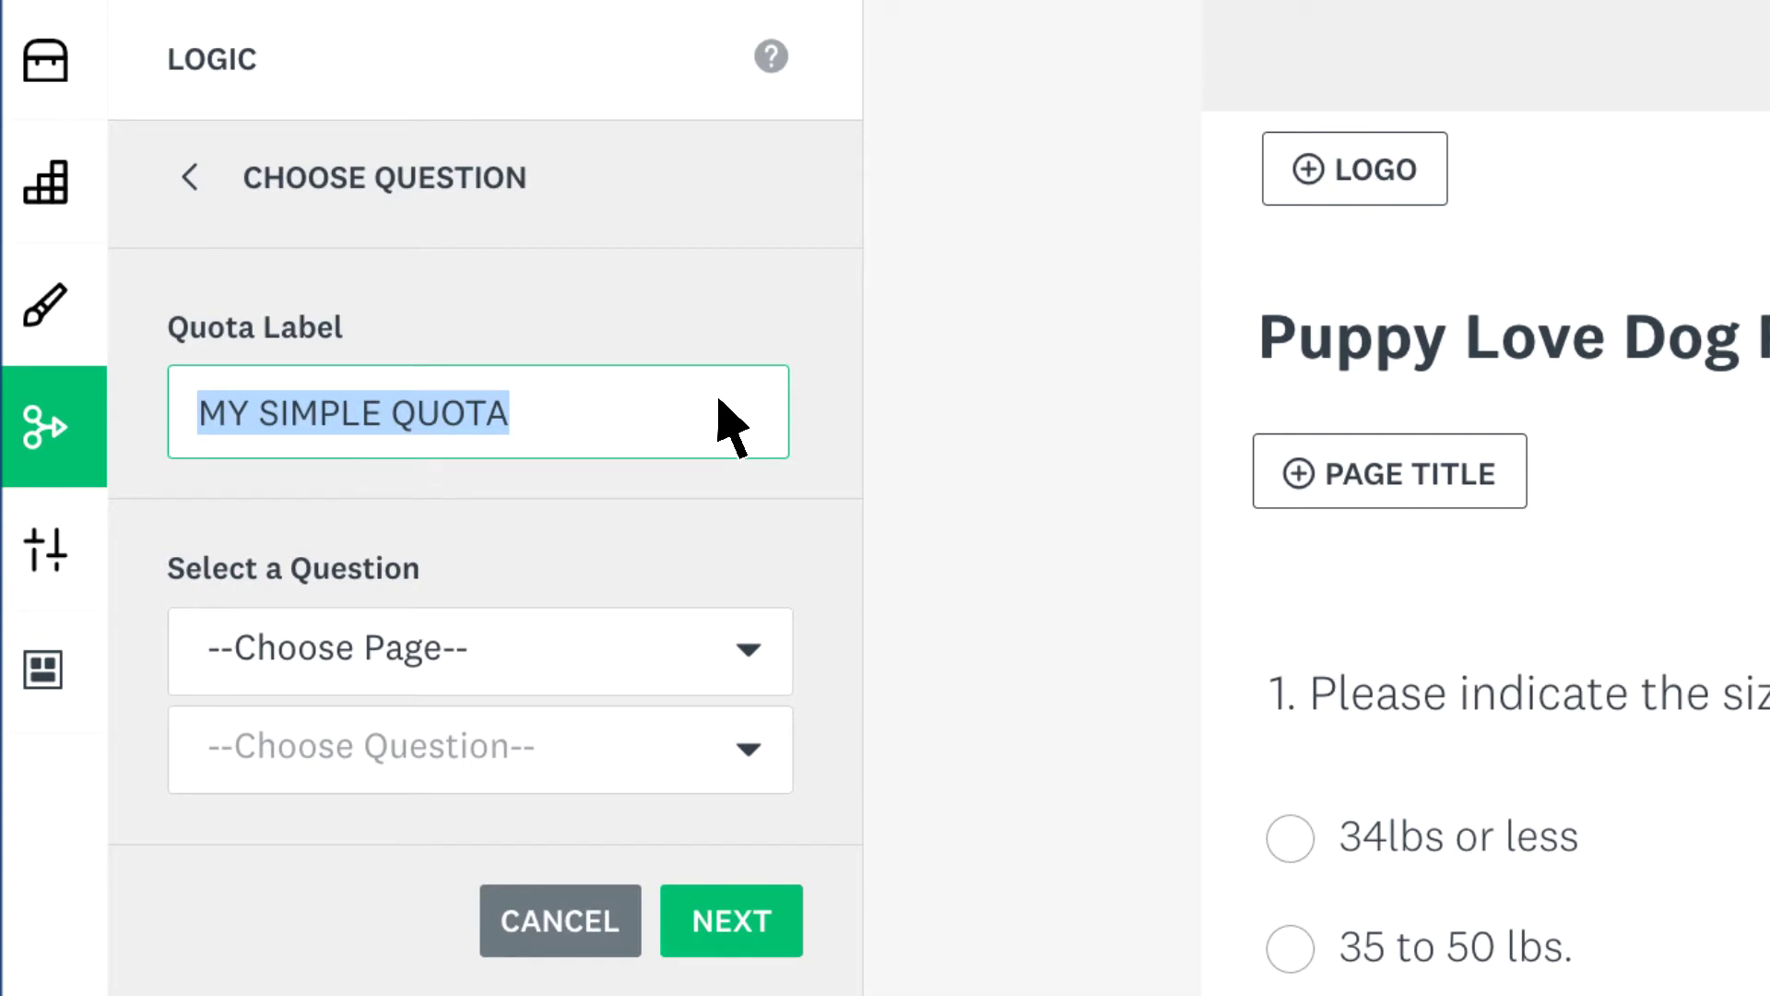
type("Dog Owners")
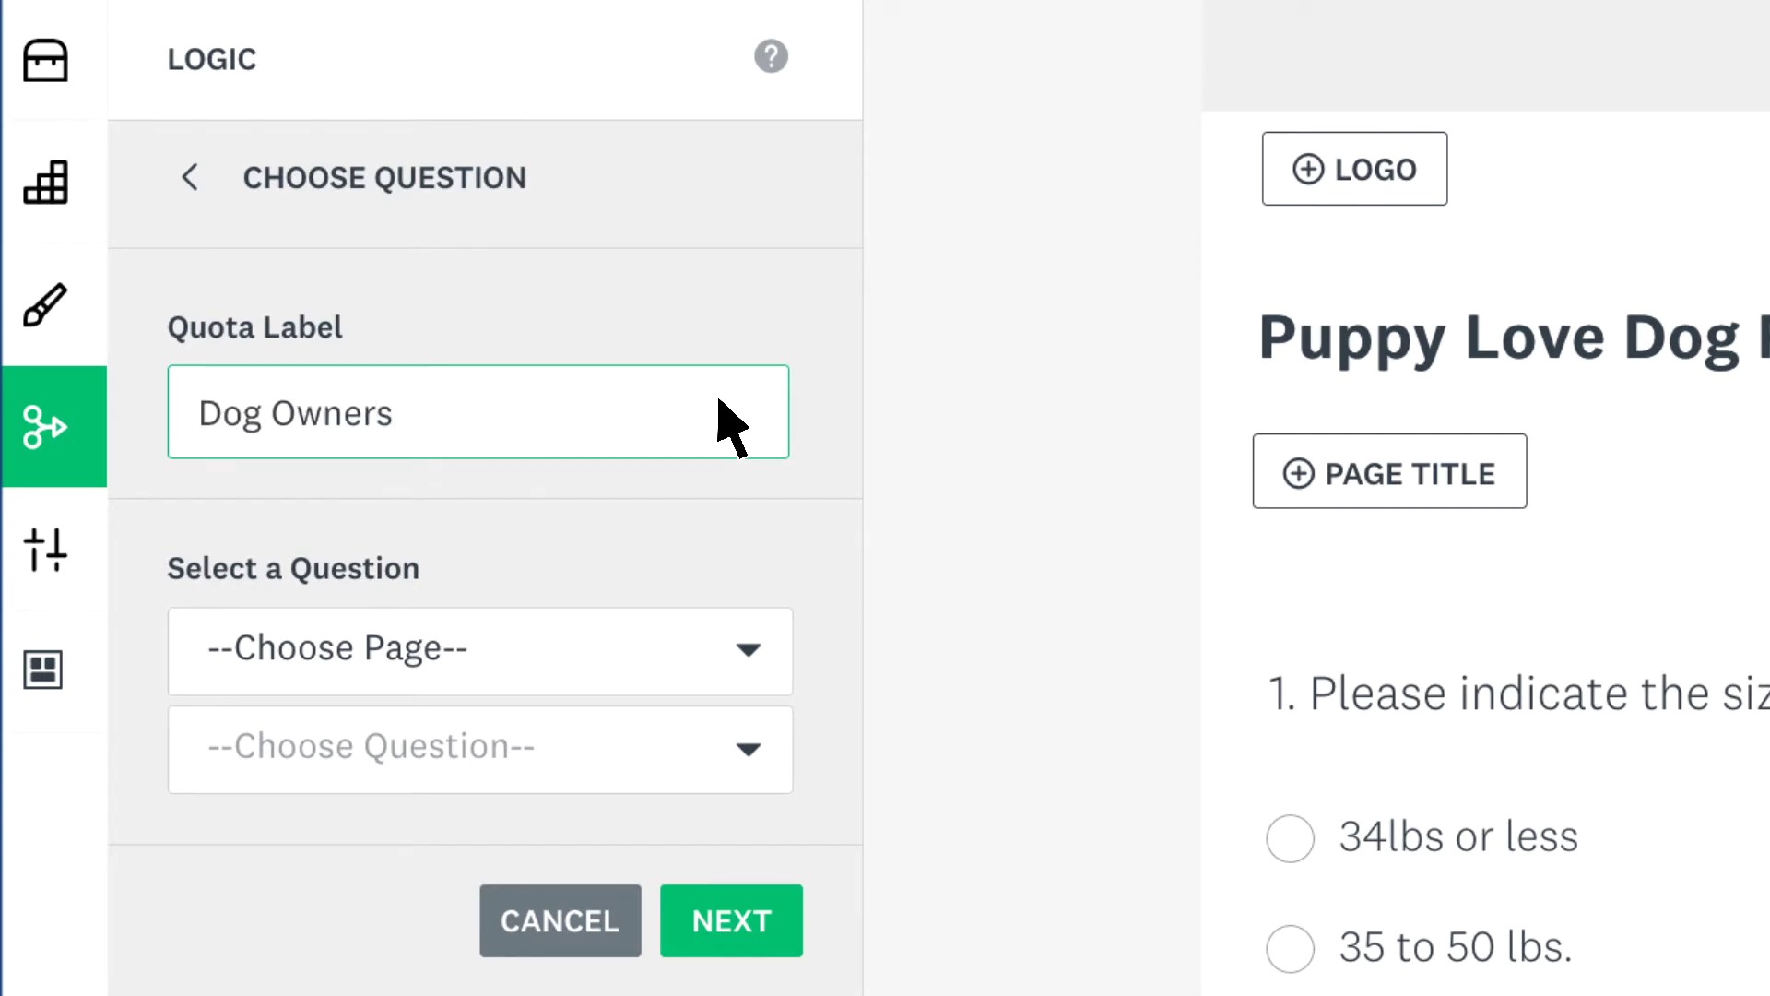
key("Tab")
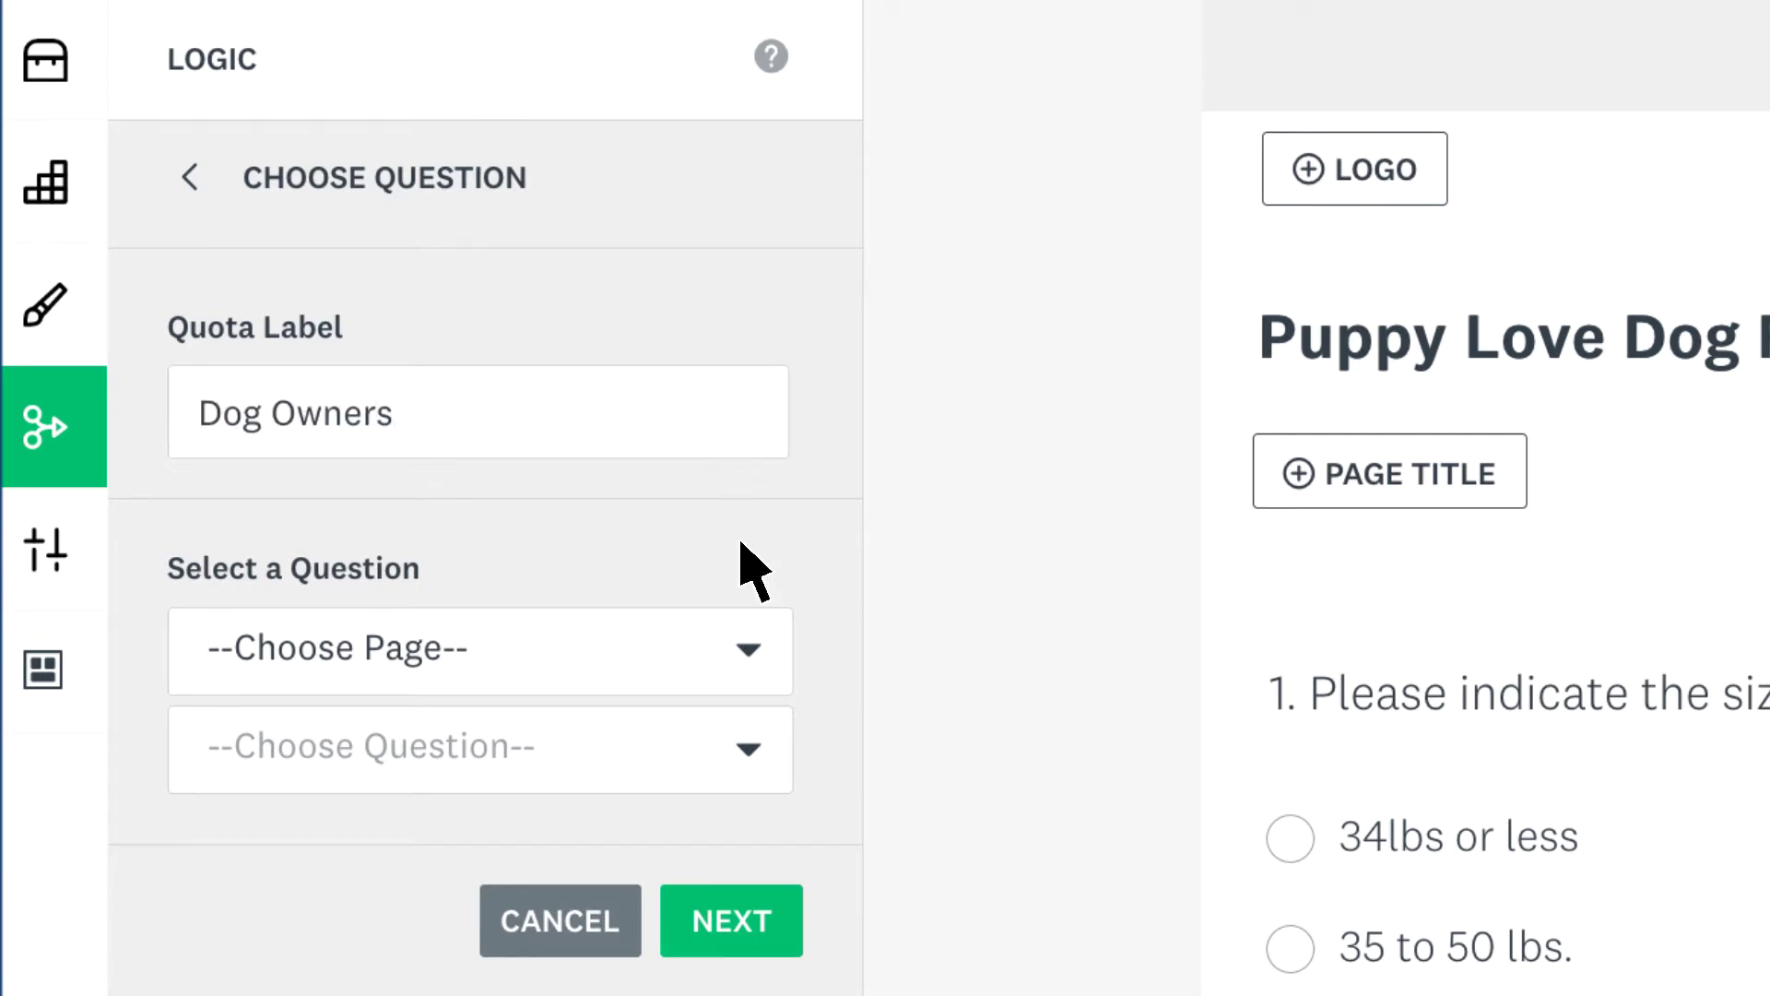
Base the quota on page P1's dog-size question Q1 and continue to the quota values.
left_click(752, 645)
left_click(754, 701)
left_click(752, 744)
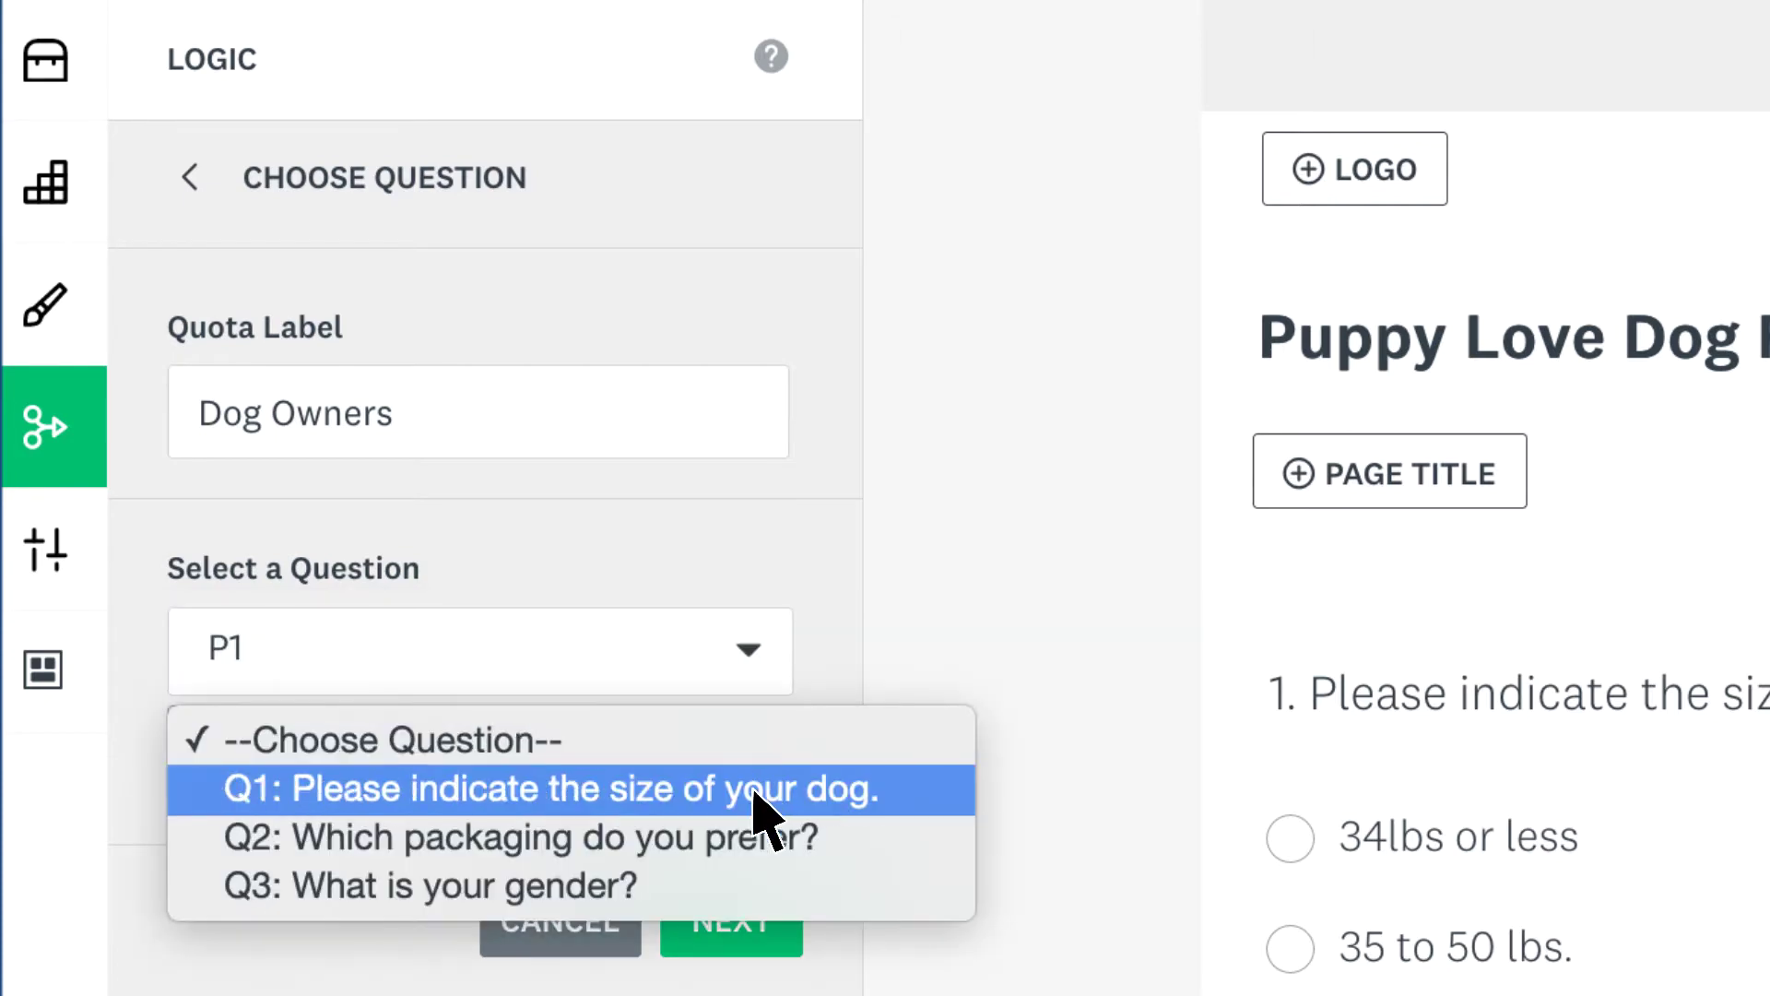
left_click(754, 791)
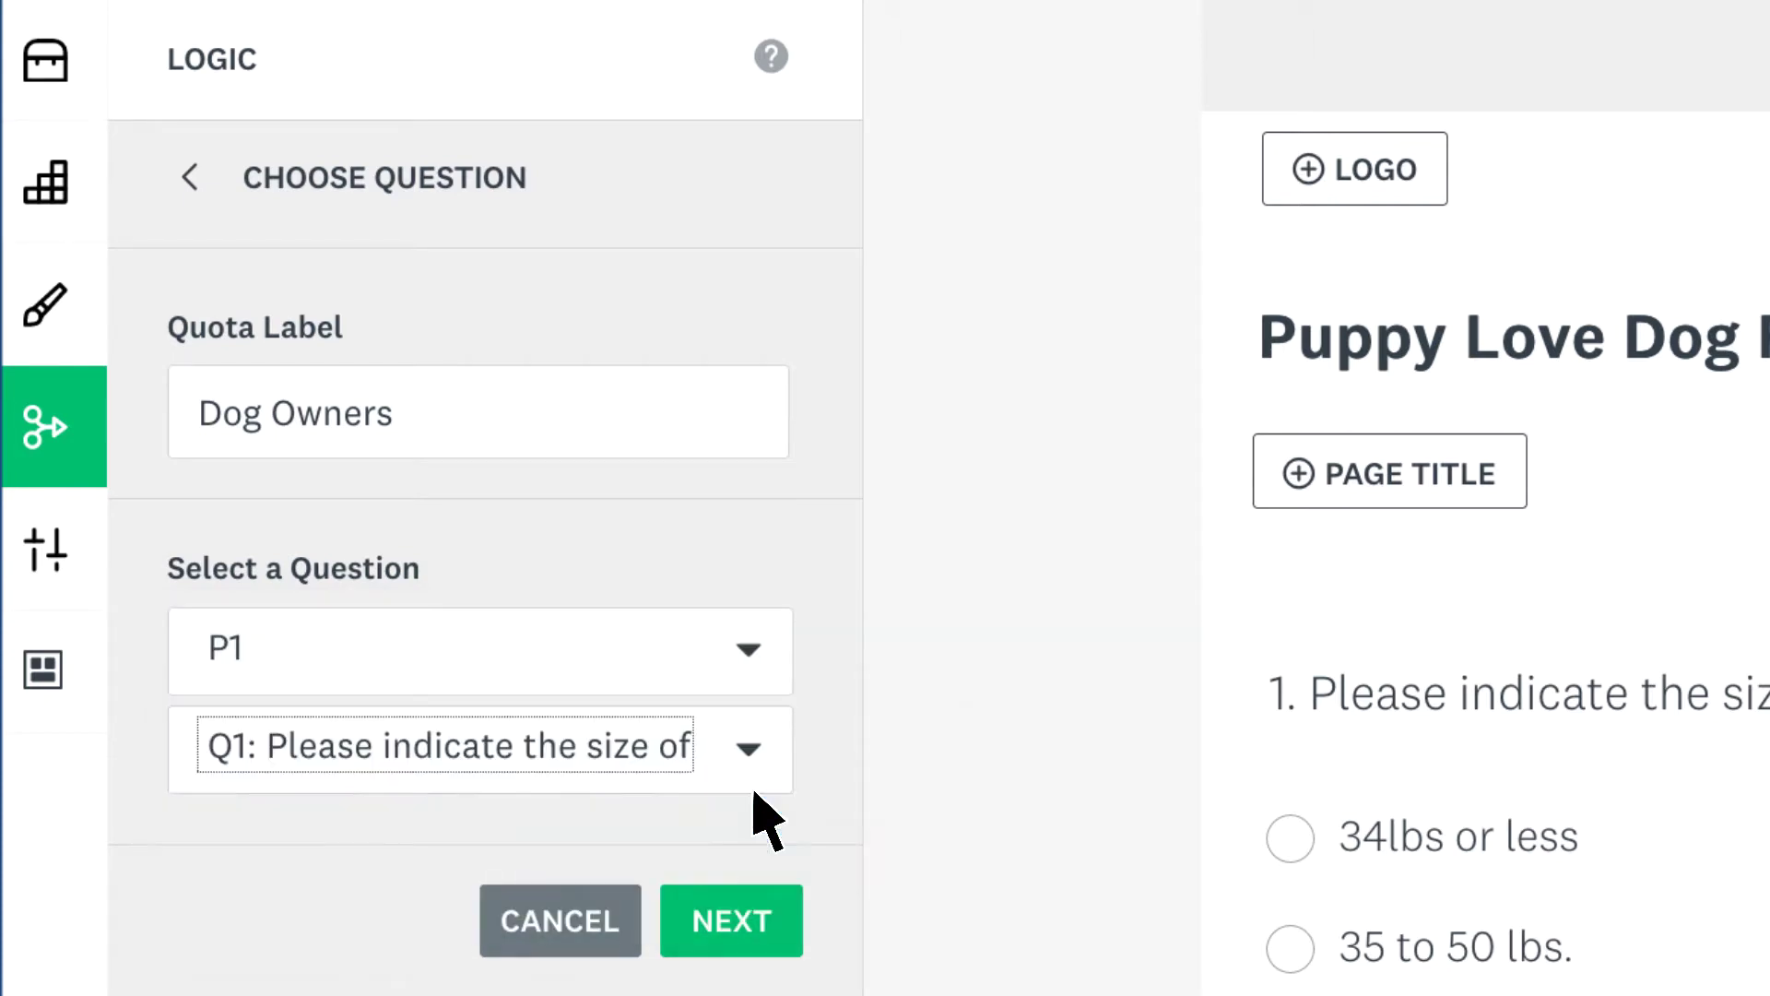
left_click(756, 917)
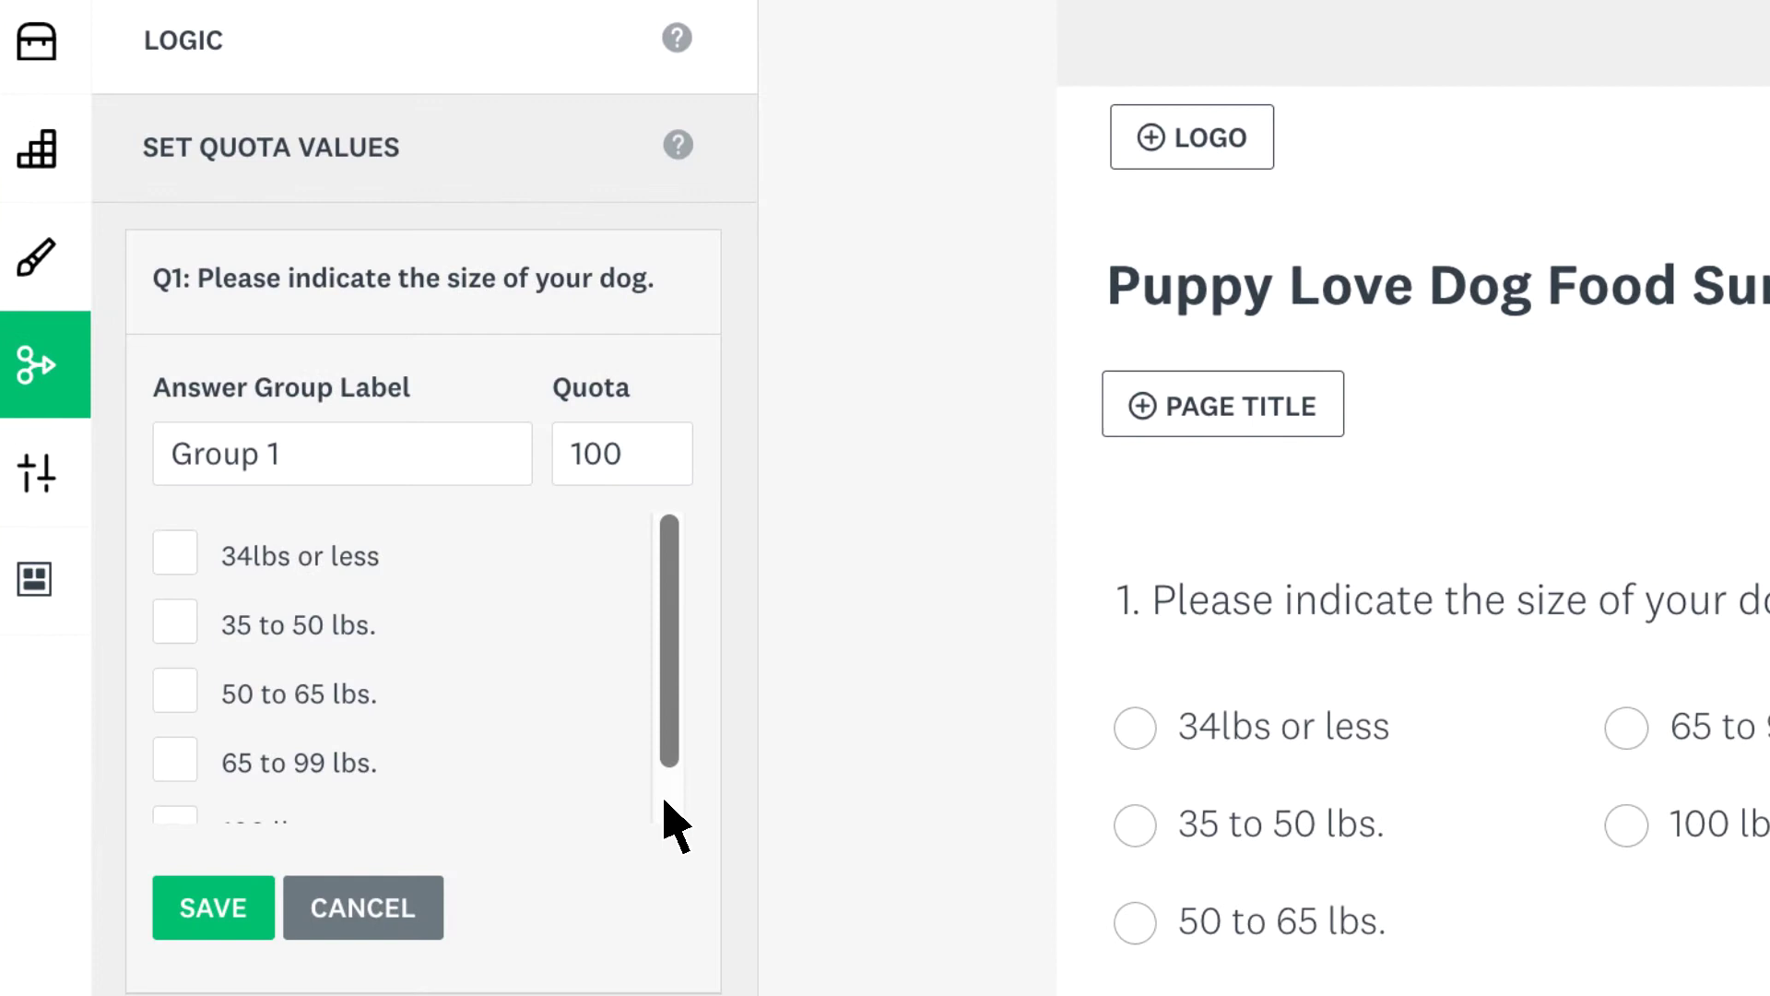
Rename Group 1 to 'Dogs under 35lbs.', set its quota to 200, include '34lbs or less', and save.
left_click(384, 463)
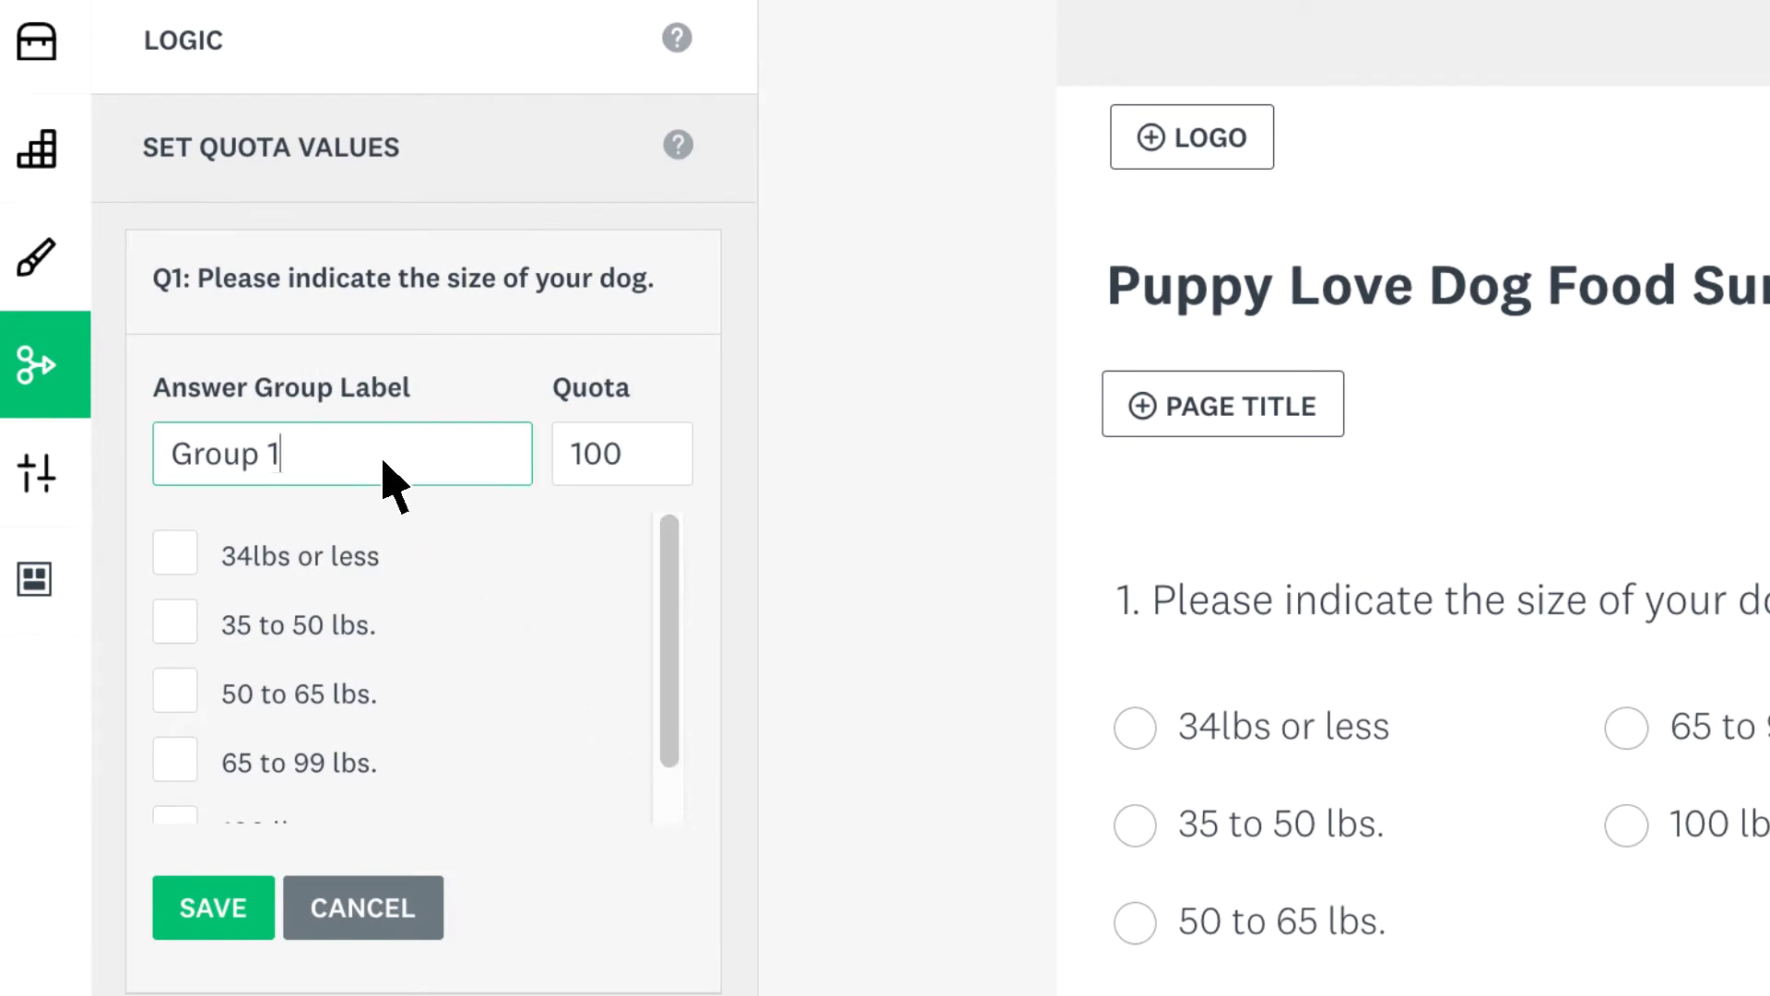
triple_click(383, 463)
type("Dogs under ")
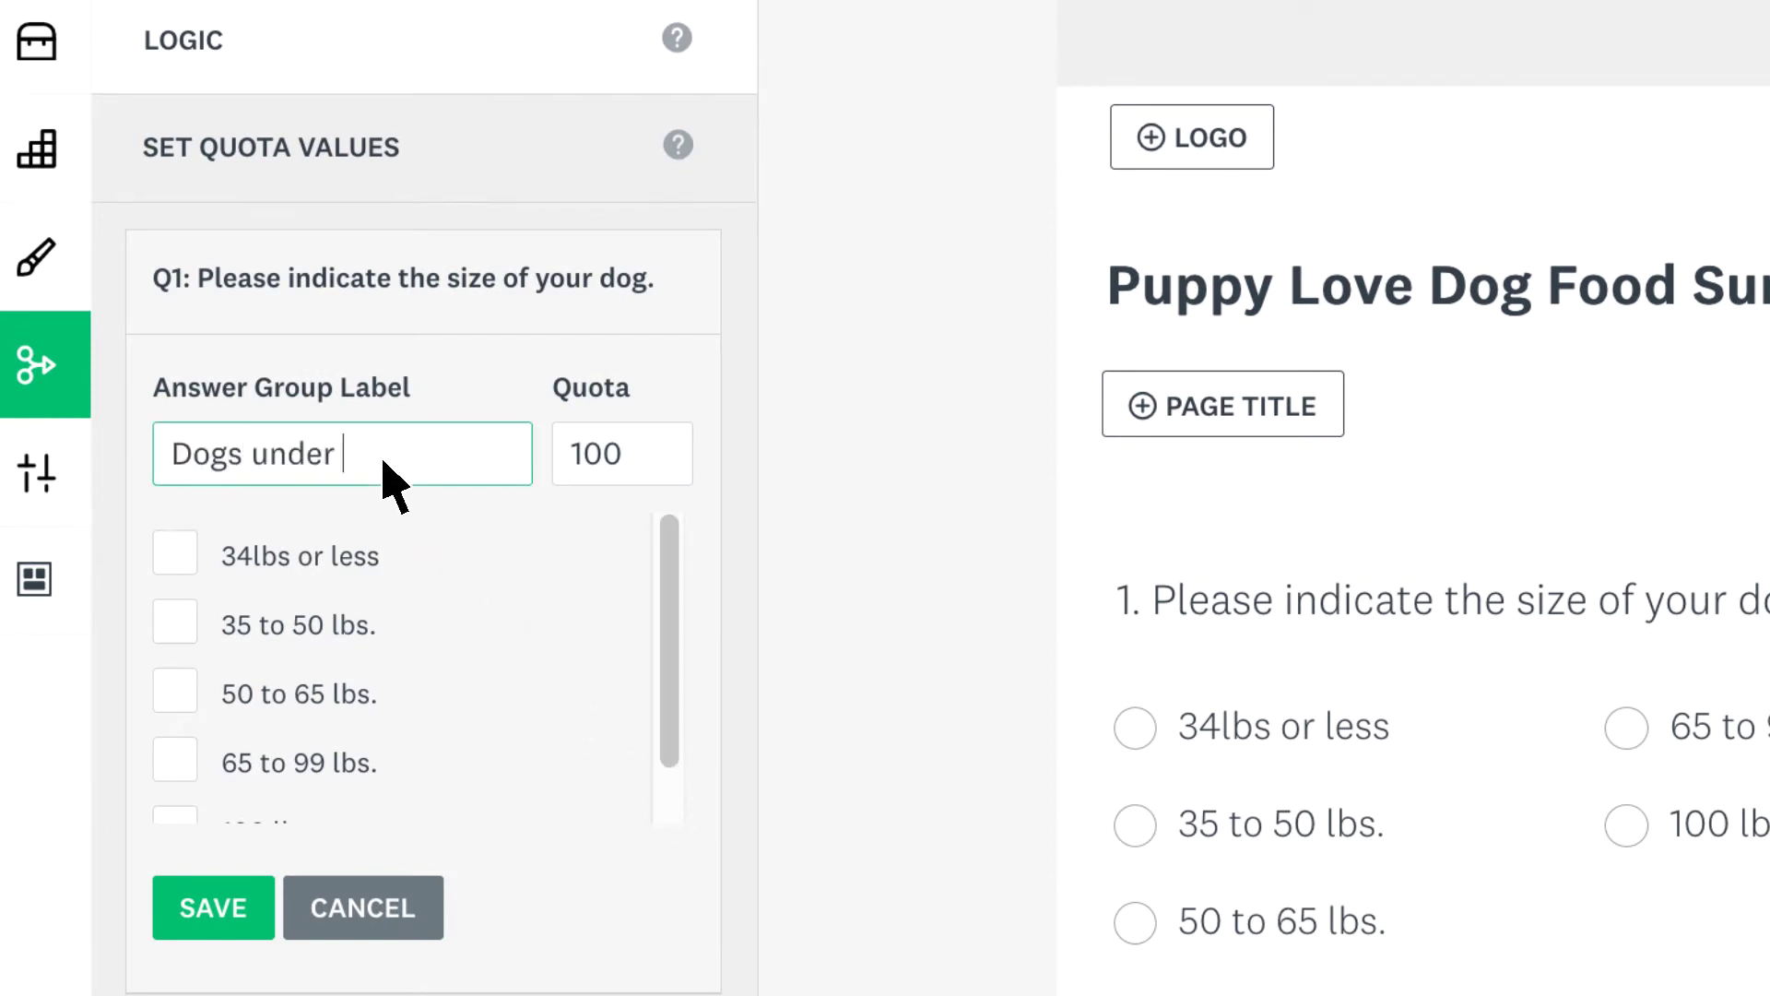
type("35lbs.")
left_click(584, 468)
key("BackSpace")
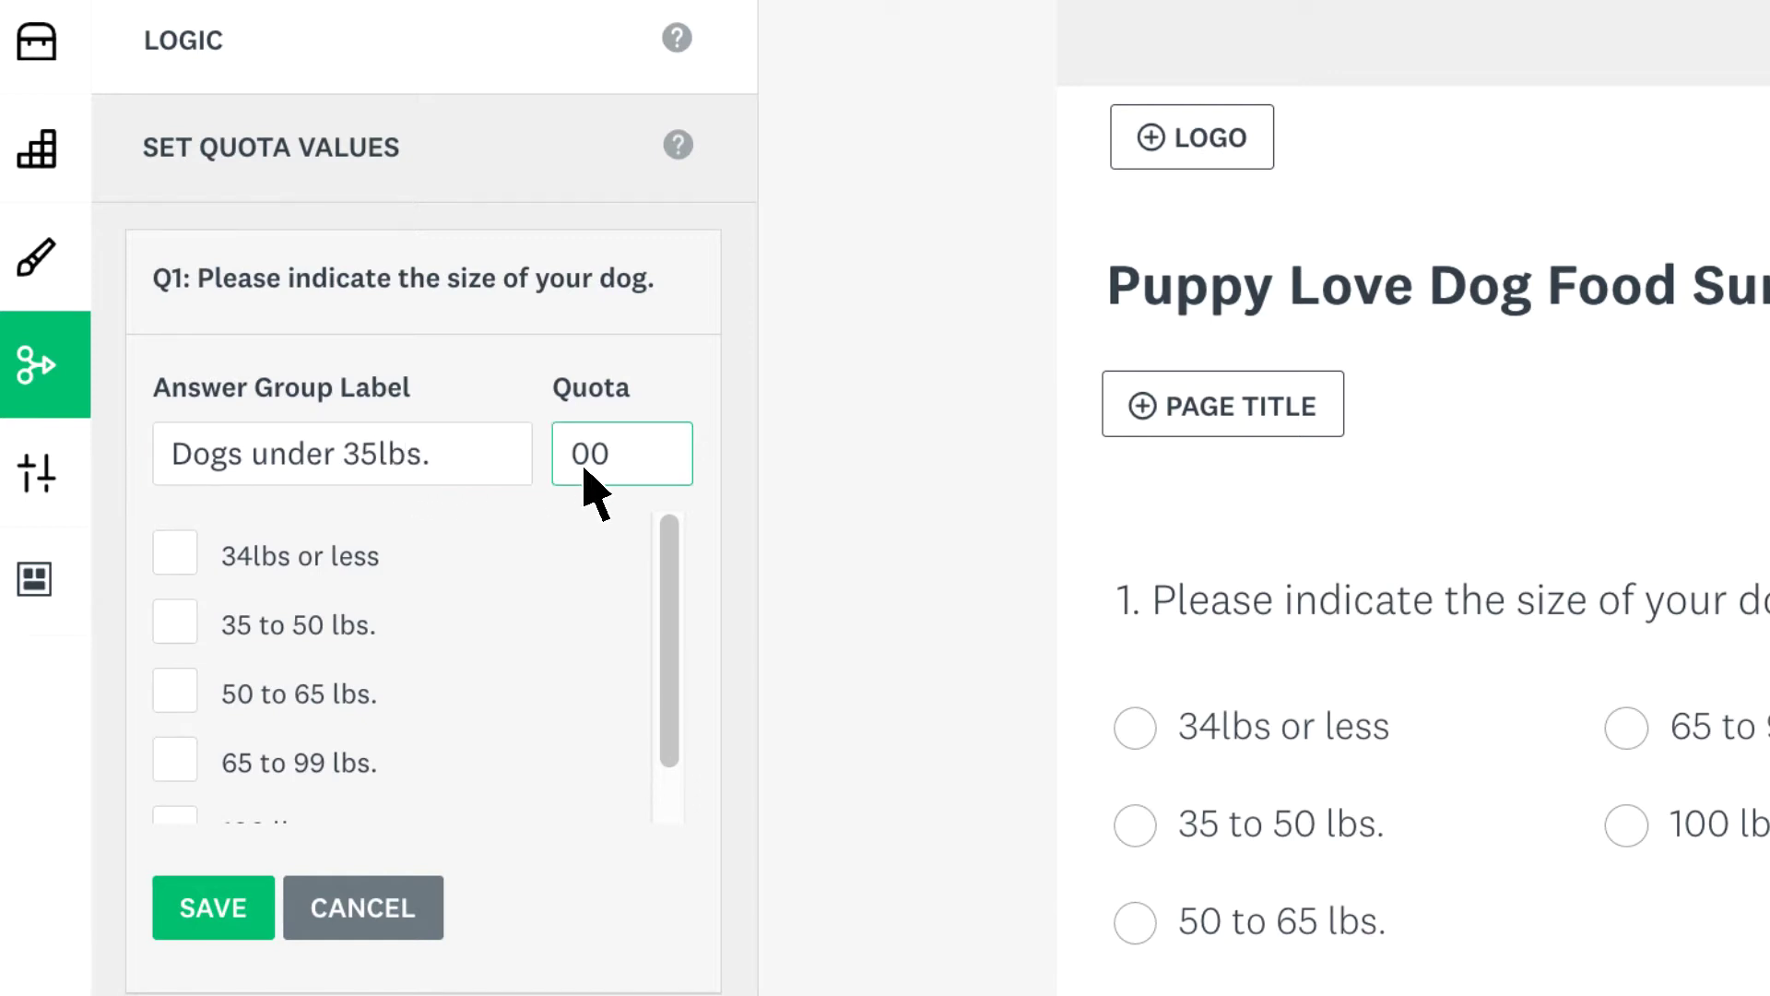
type("2")
key("Tab")
left_click(170, 558)
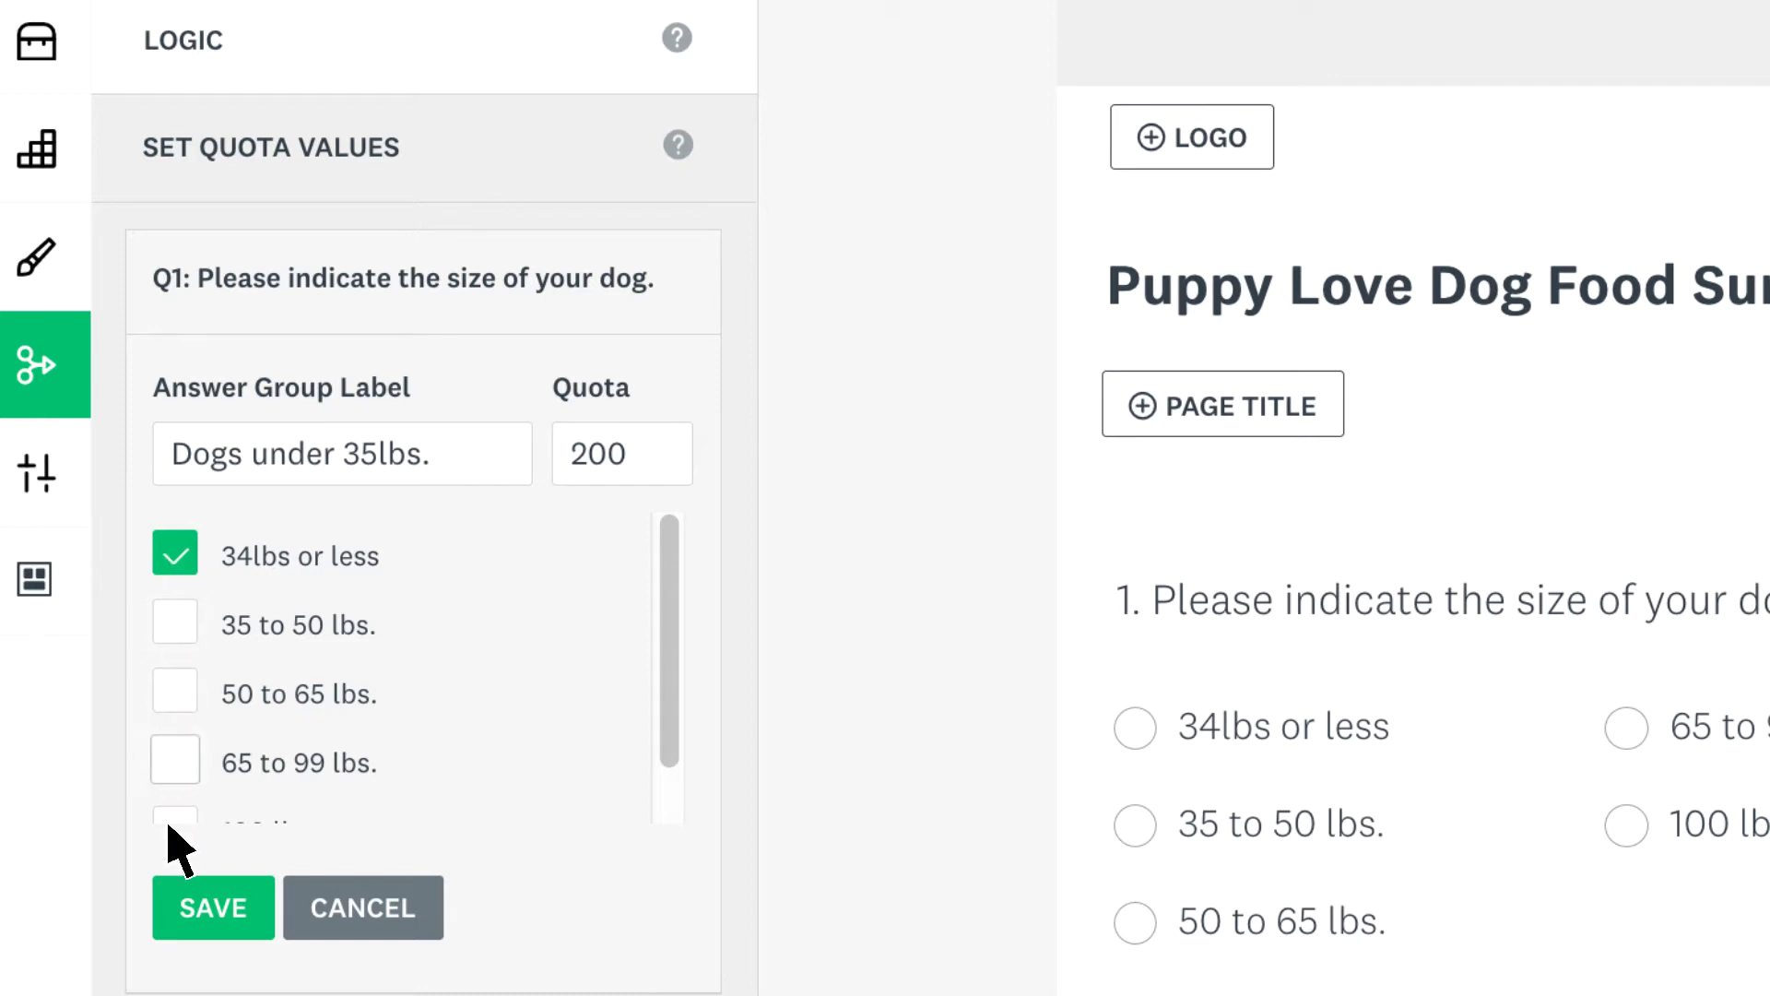
left_click(176, 908)
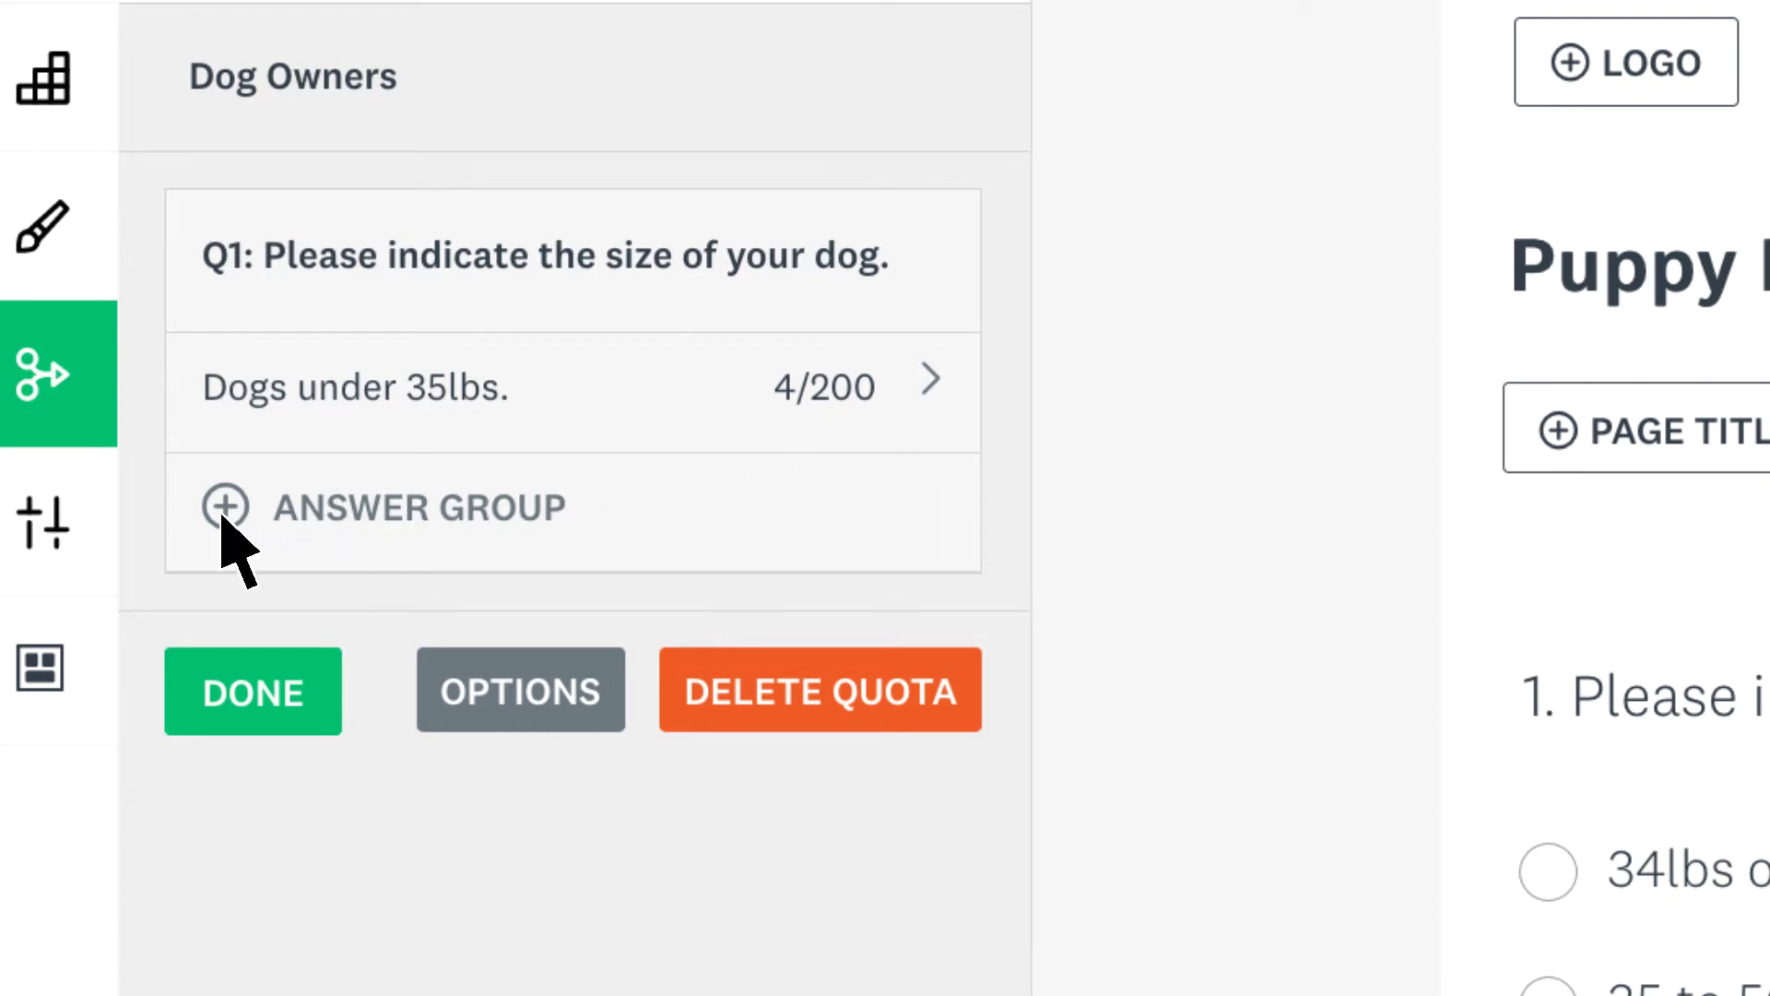
Set over-quota respondents to end the survey, save, and finish the Dog Owners quota.
left_click(484, 698)
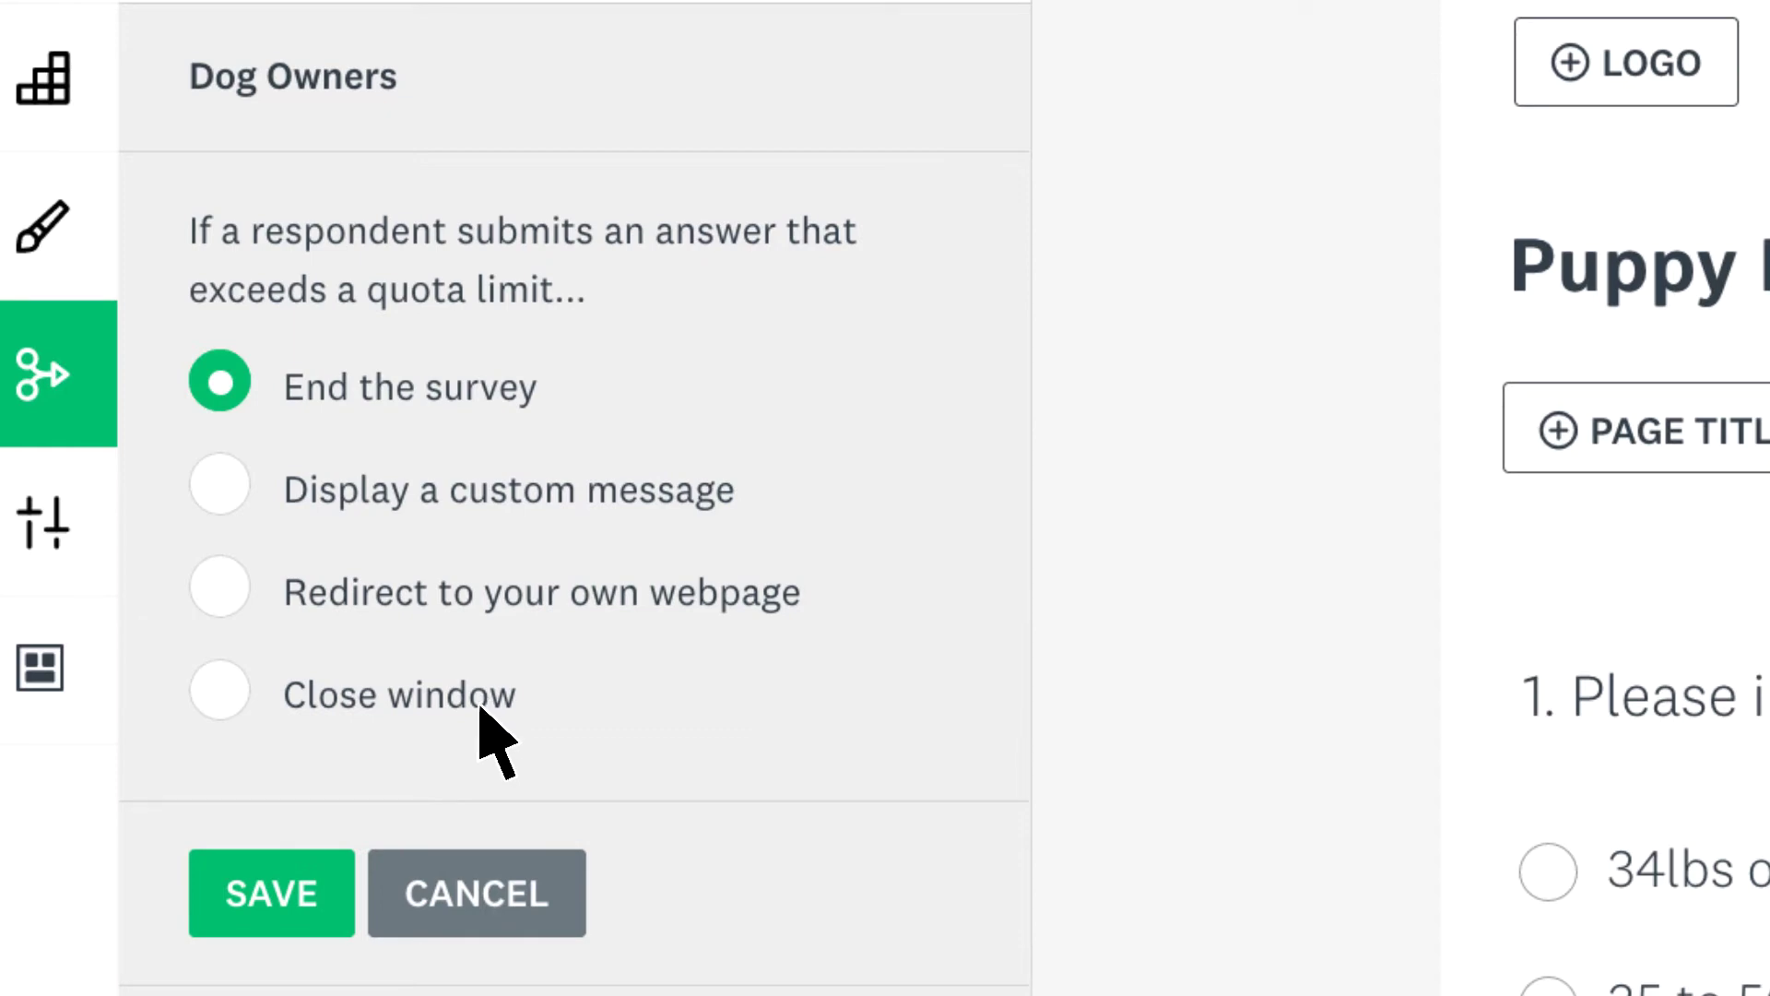
left_click(332, 899)
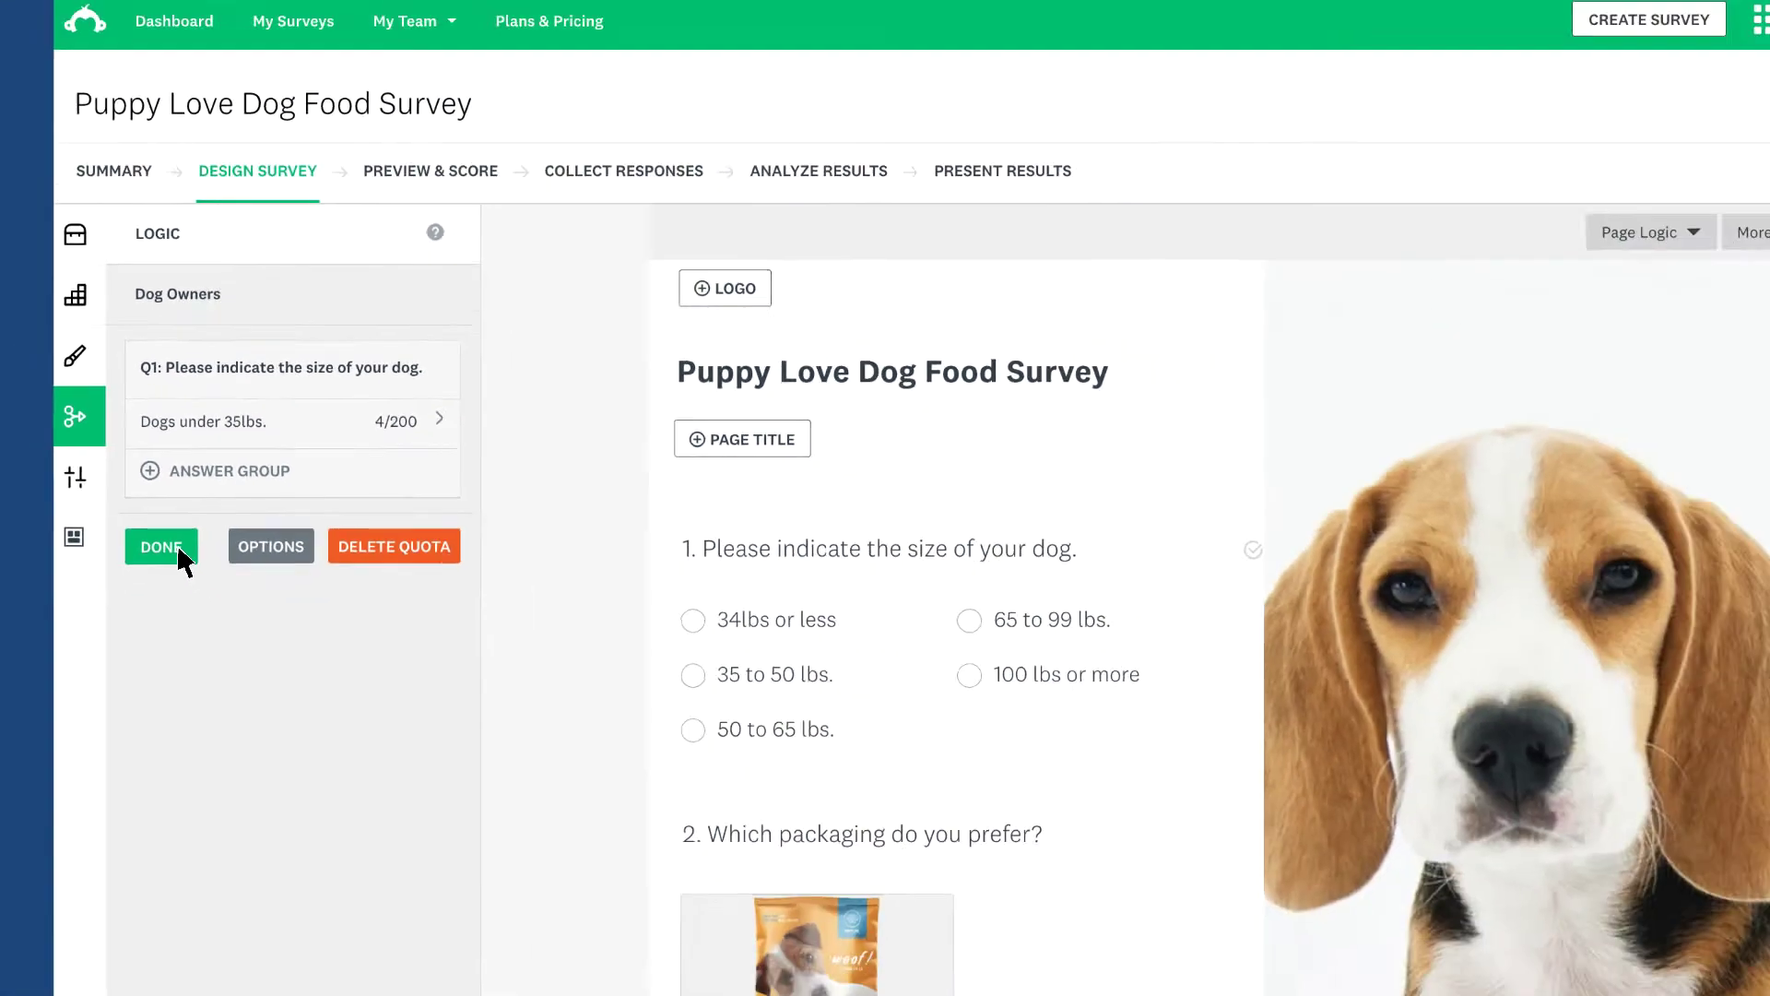
left_click(276, 699)
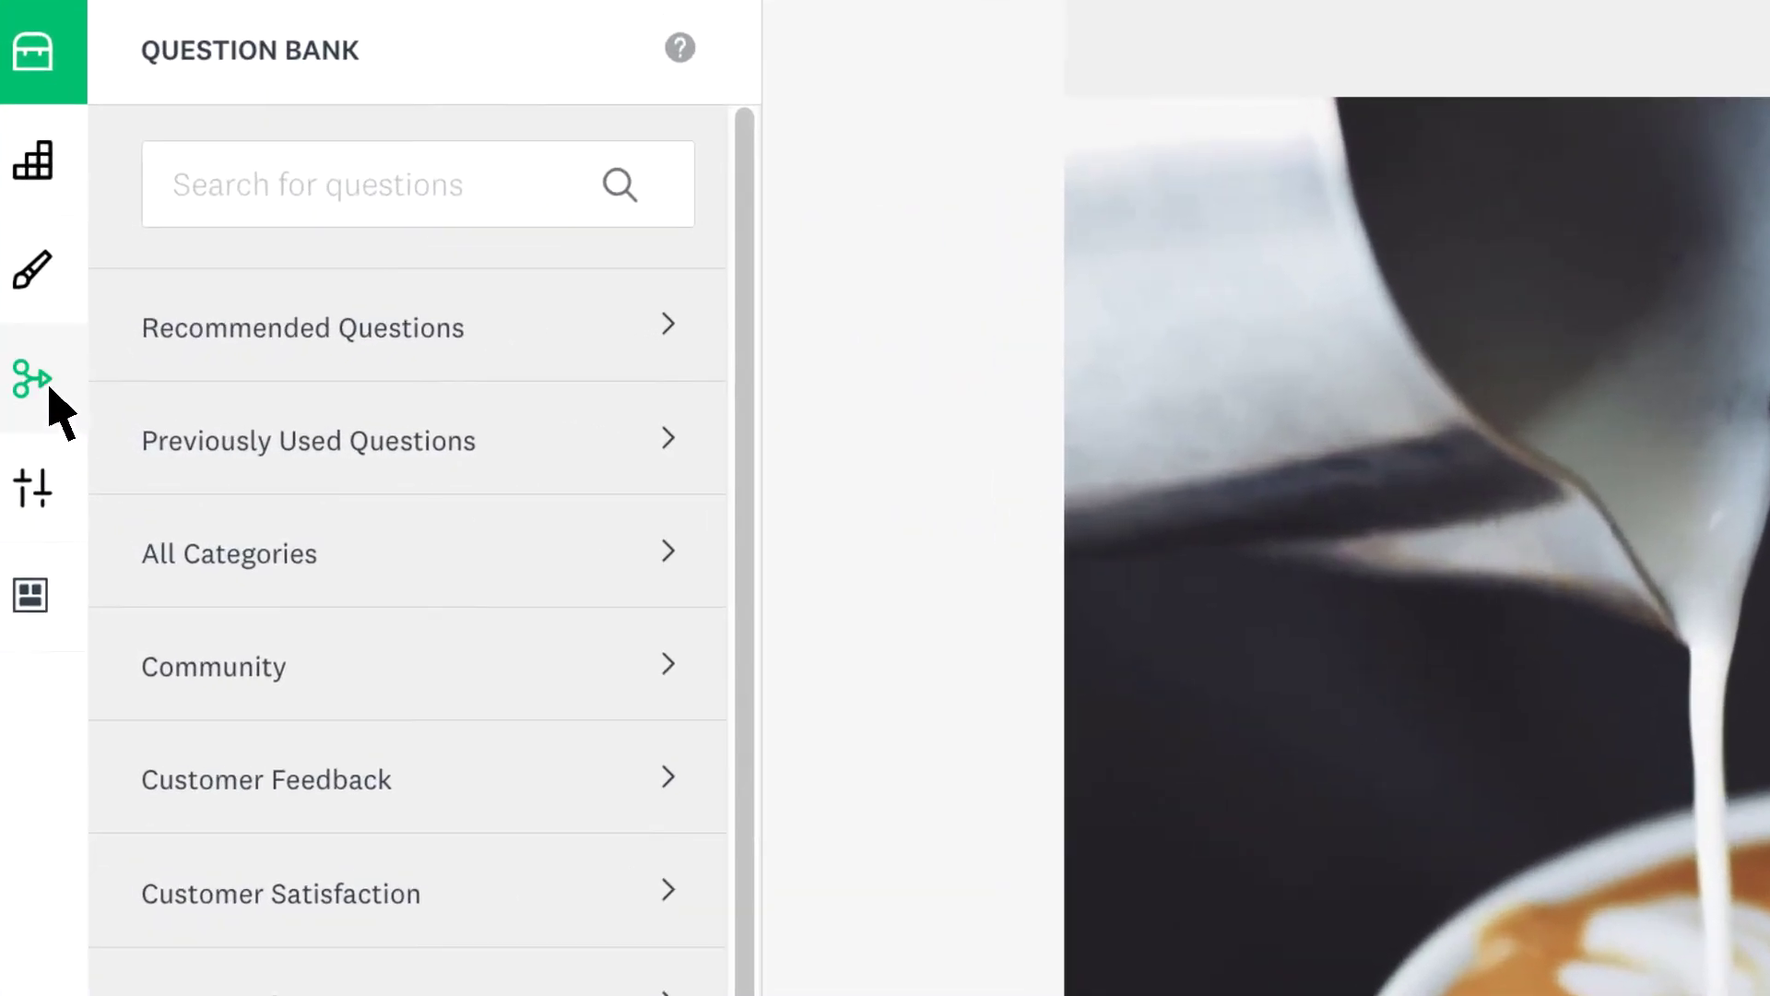
Start a new Combination Quota from Logic and label it 'Coffee Drinkers Under 35'.
left_click(51, 392)
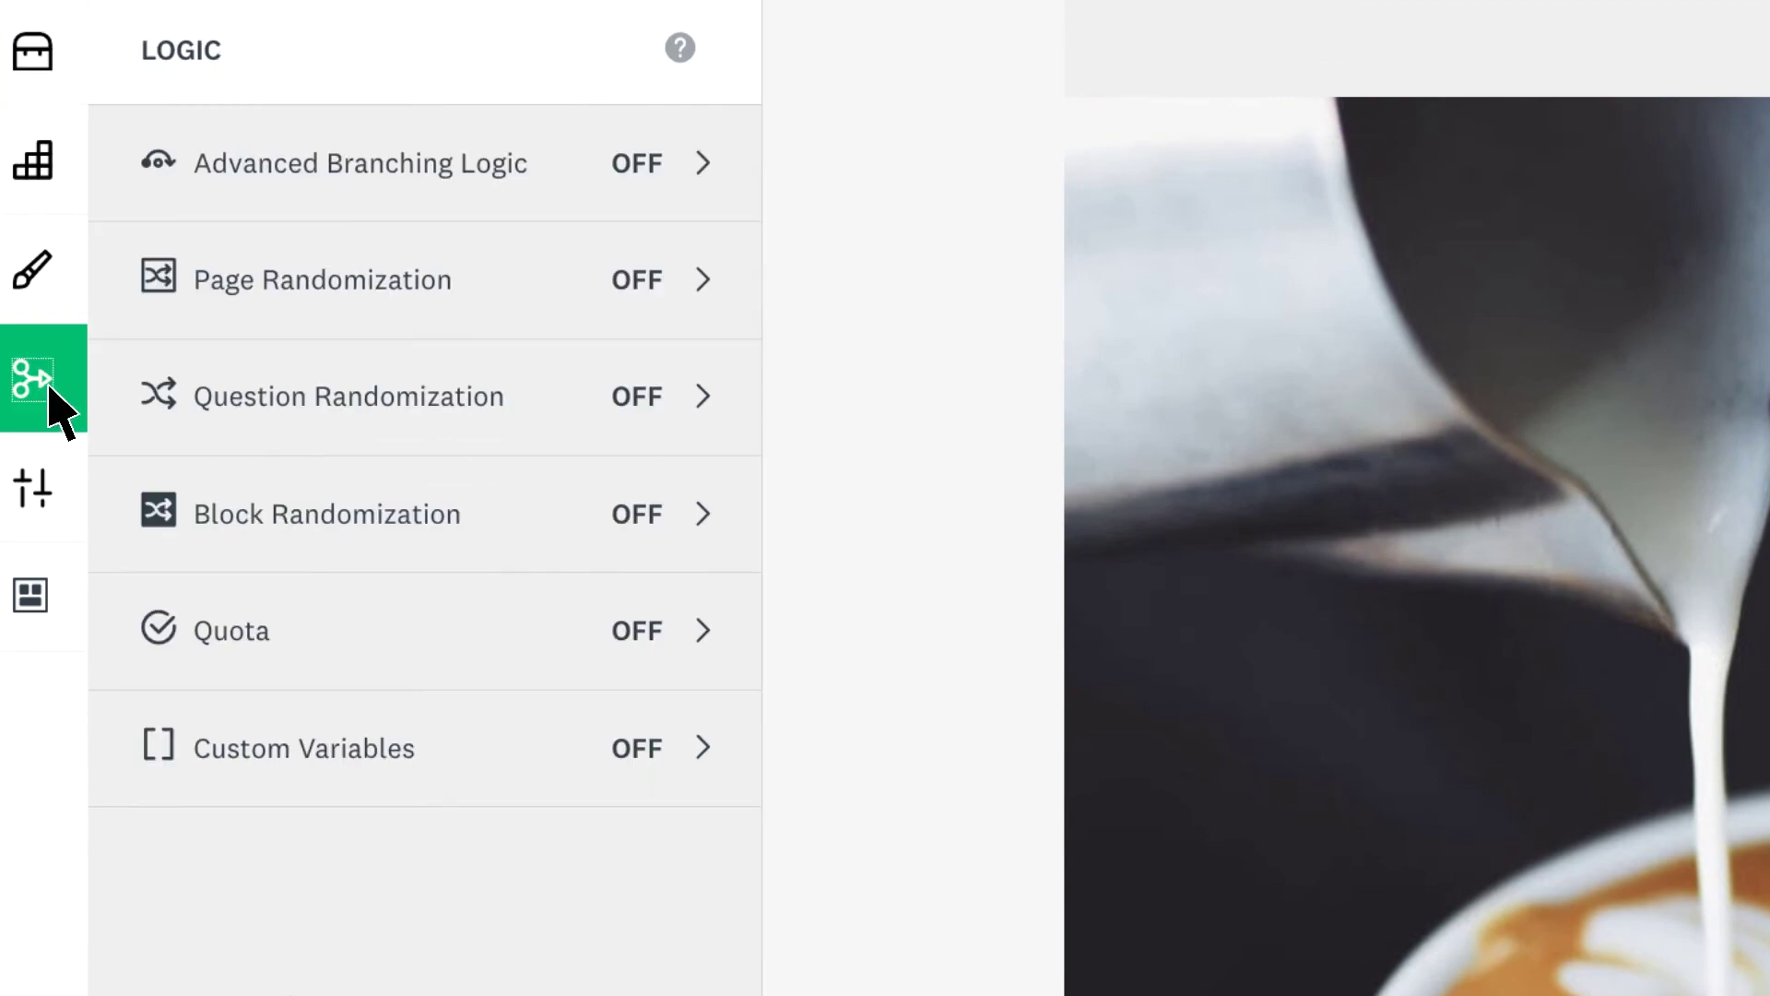
left_click(701, 627)
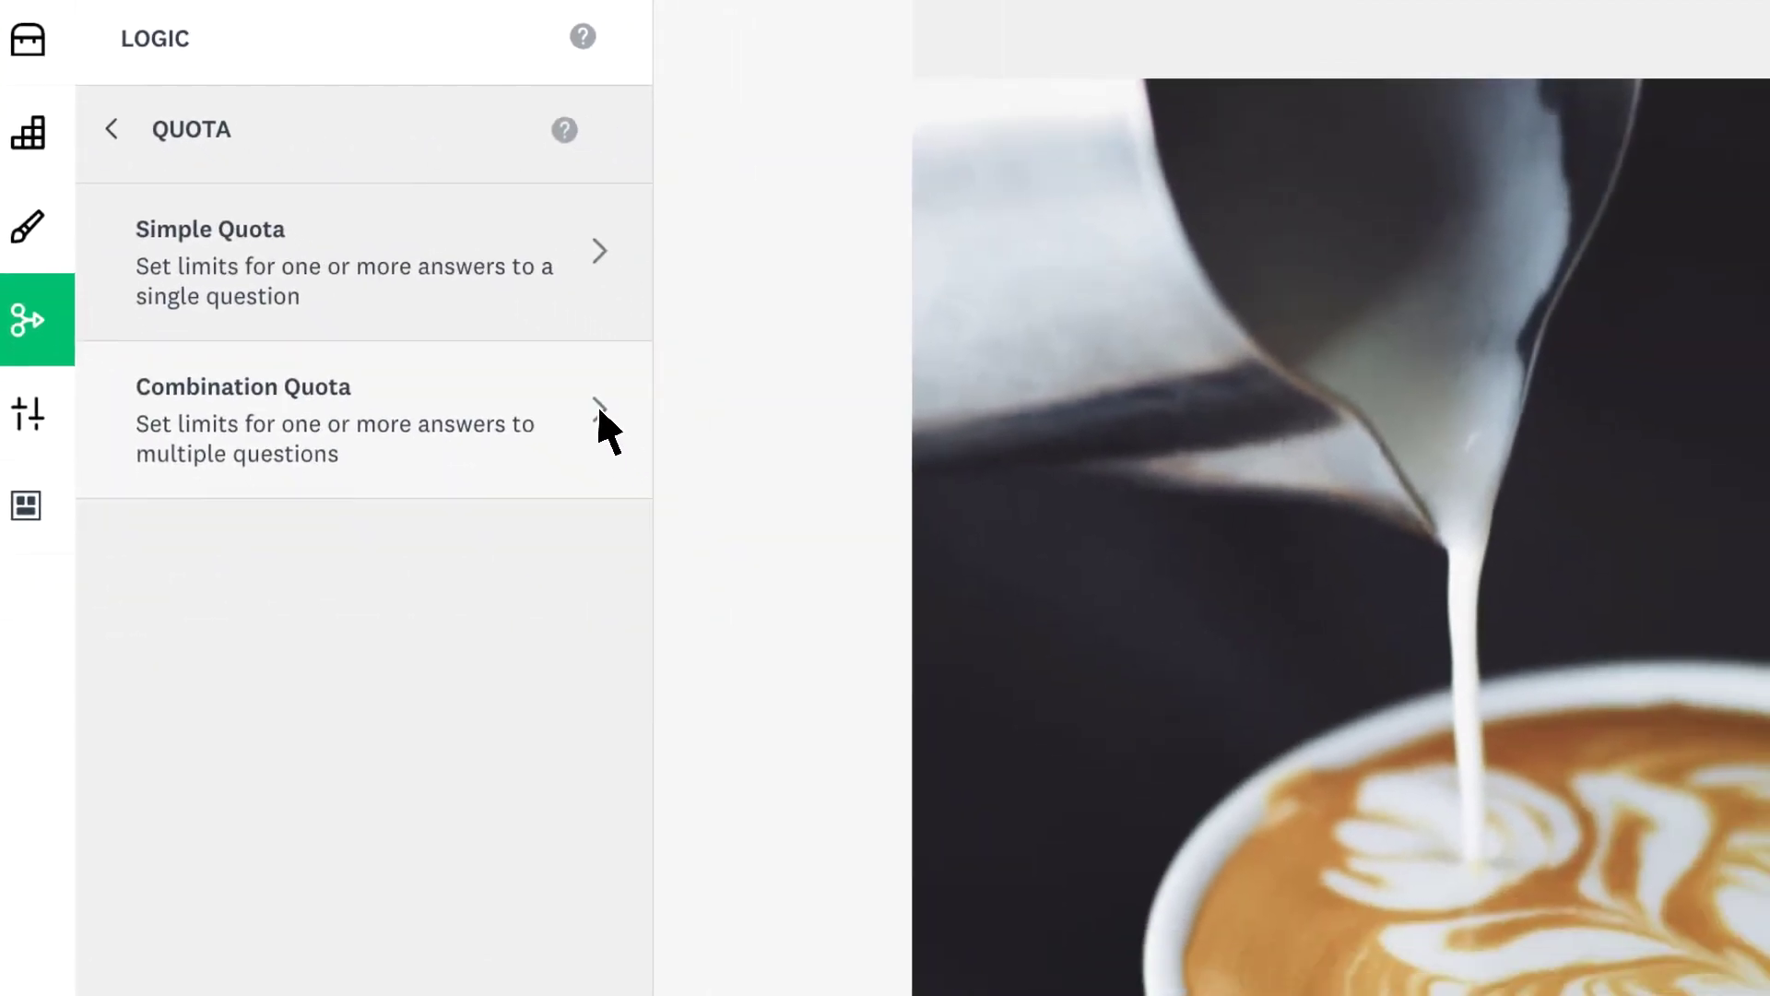
left_click(702, 486)
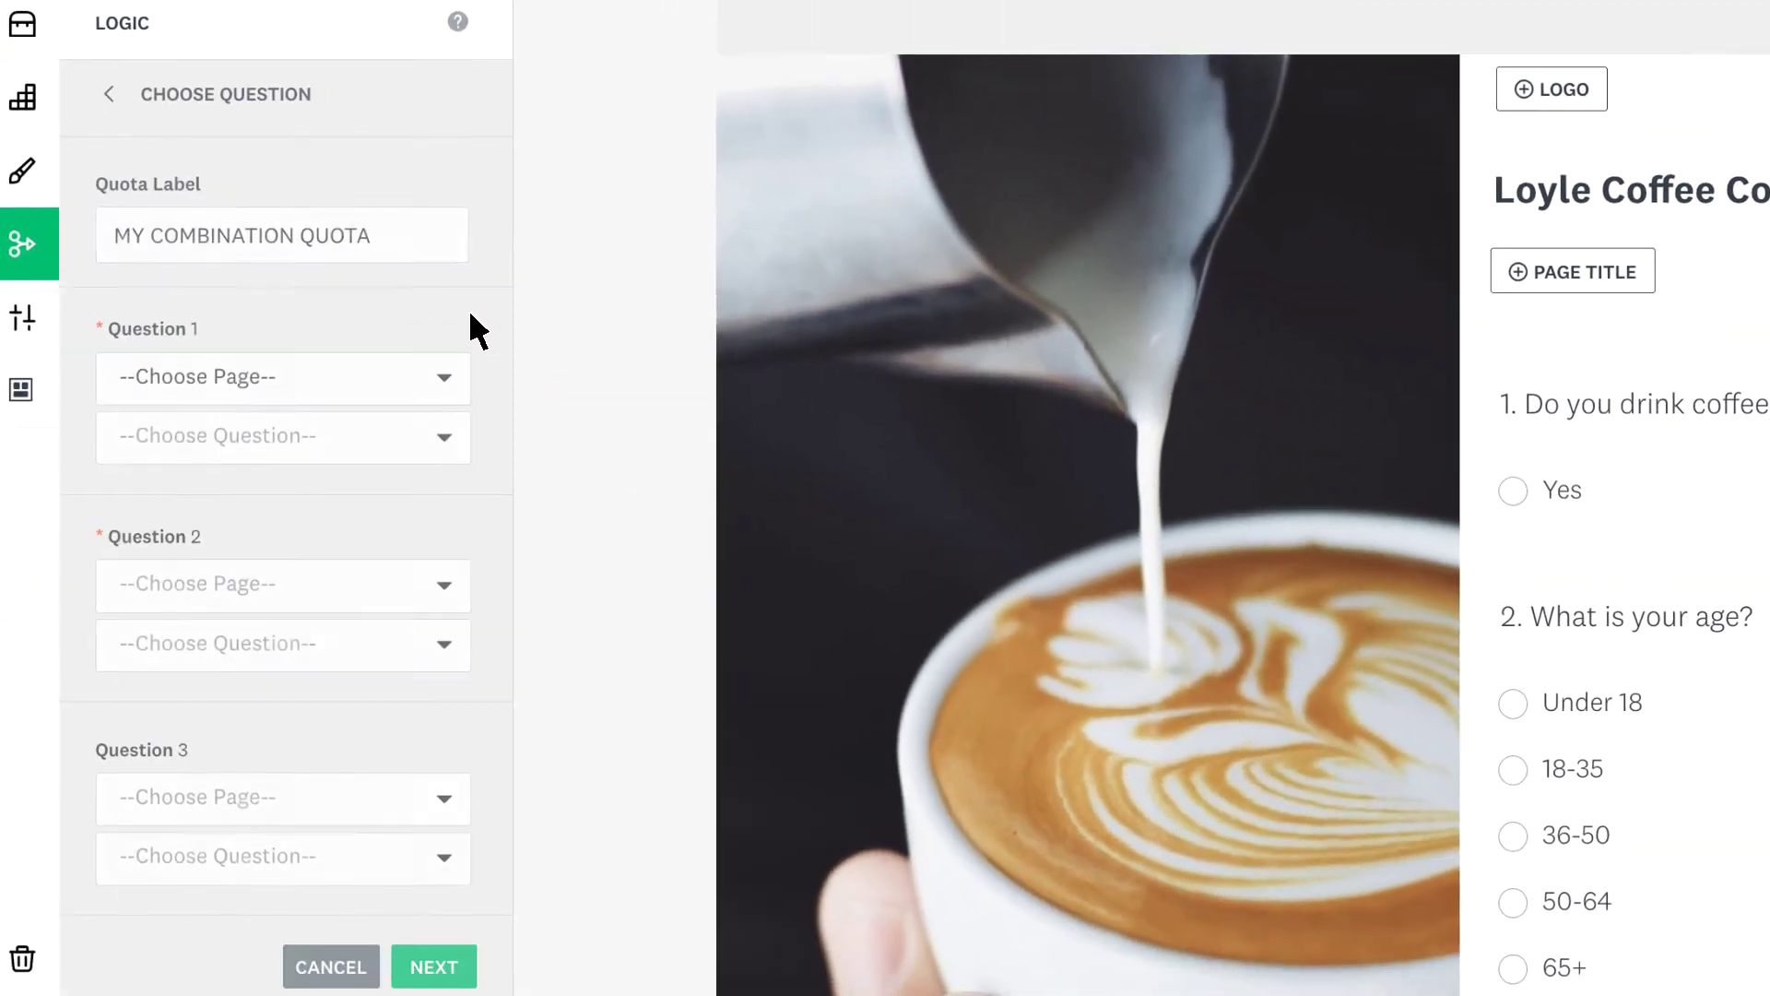
triple_click(445, 236)
type("Coffee D")
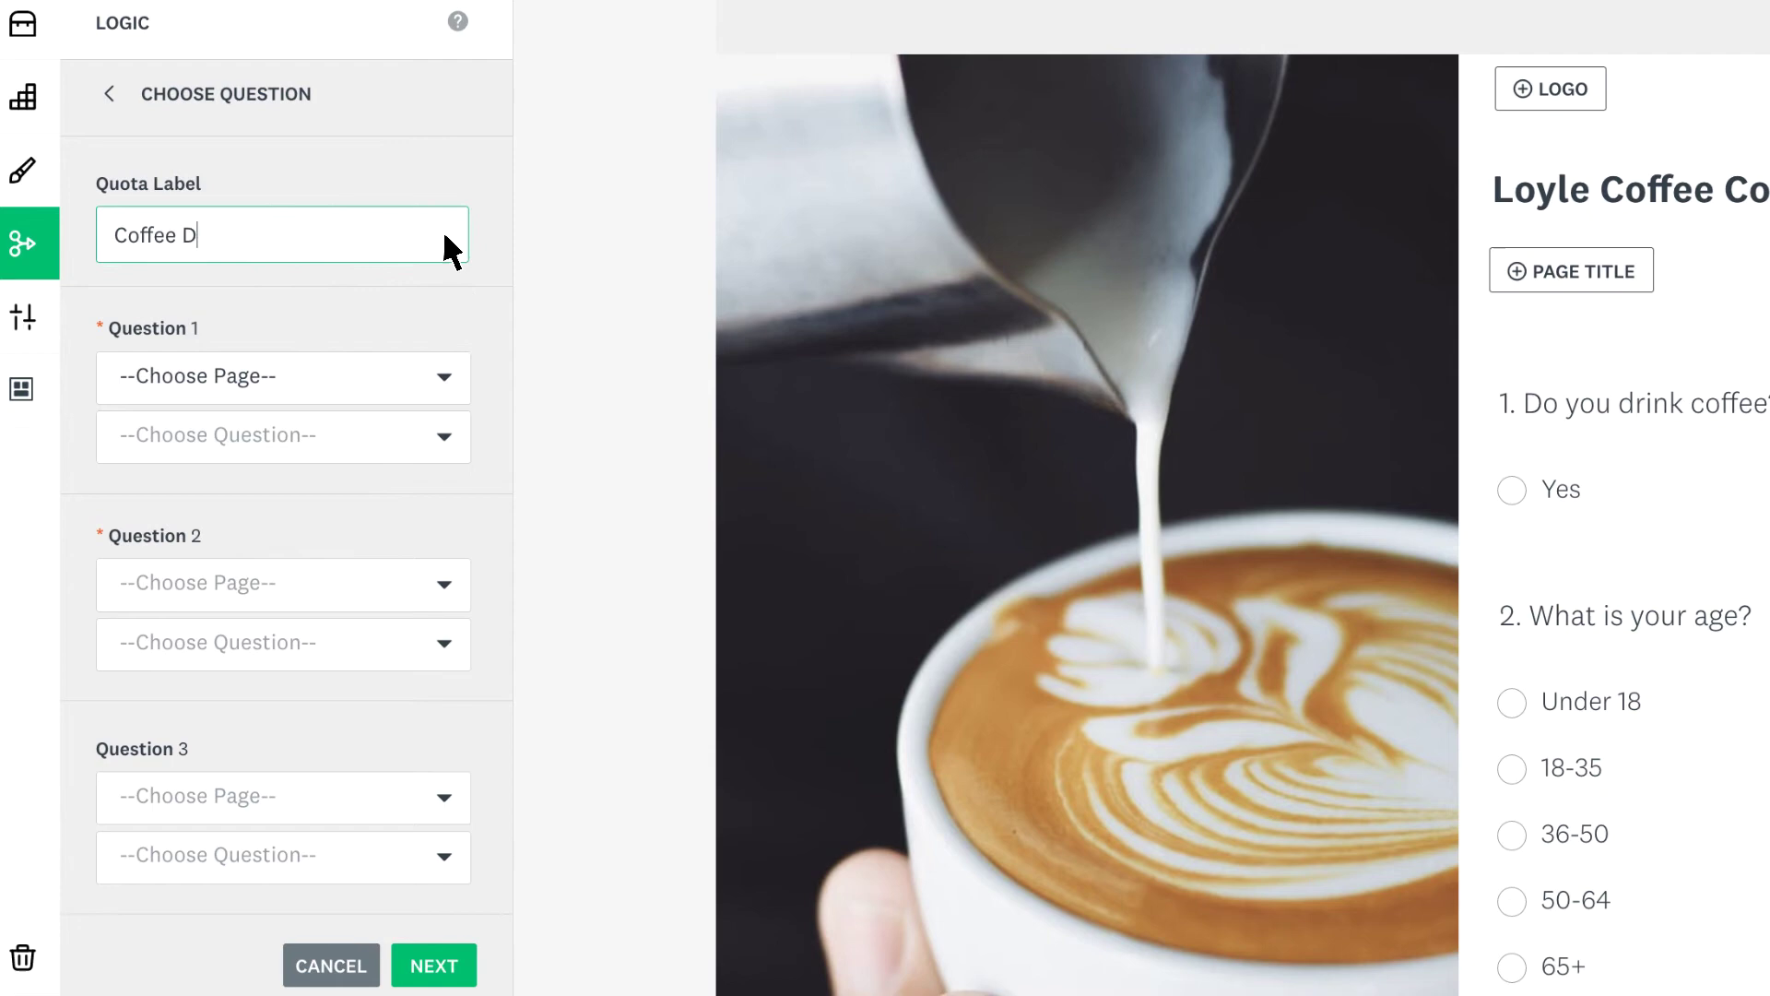
type("rinkers Under 35")
Choose page P1's Q1 'Do you drink coffee?' and Q2 'What is your age?' as the quota questions.
left_click(445, 377)
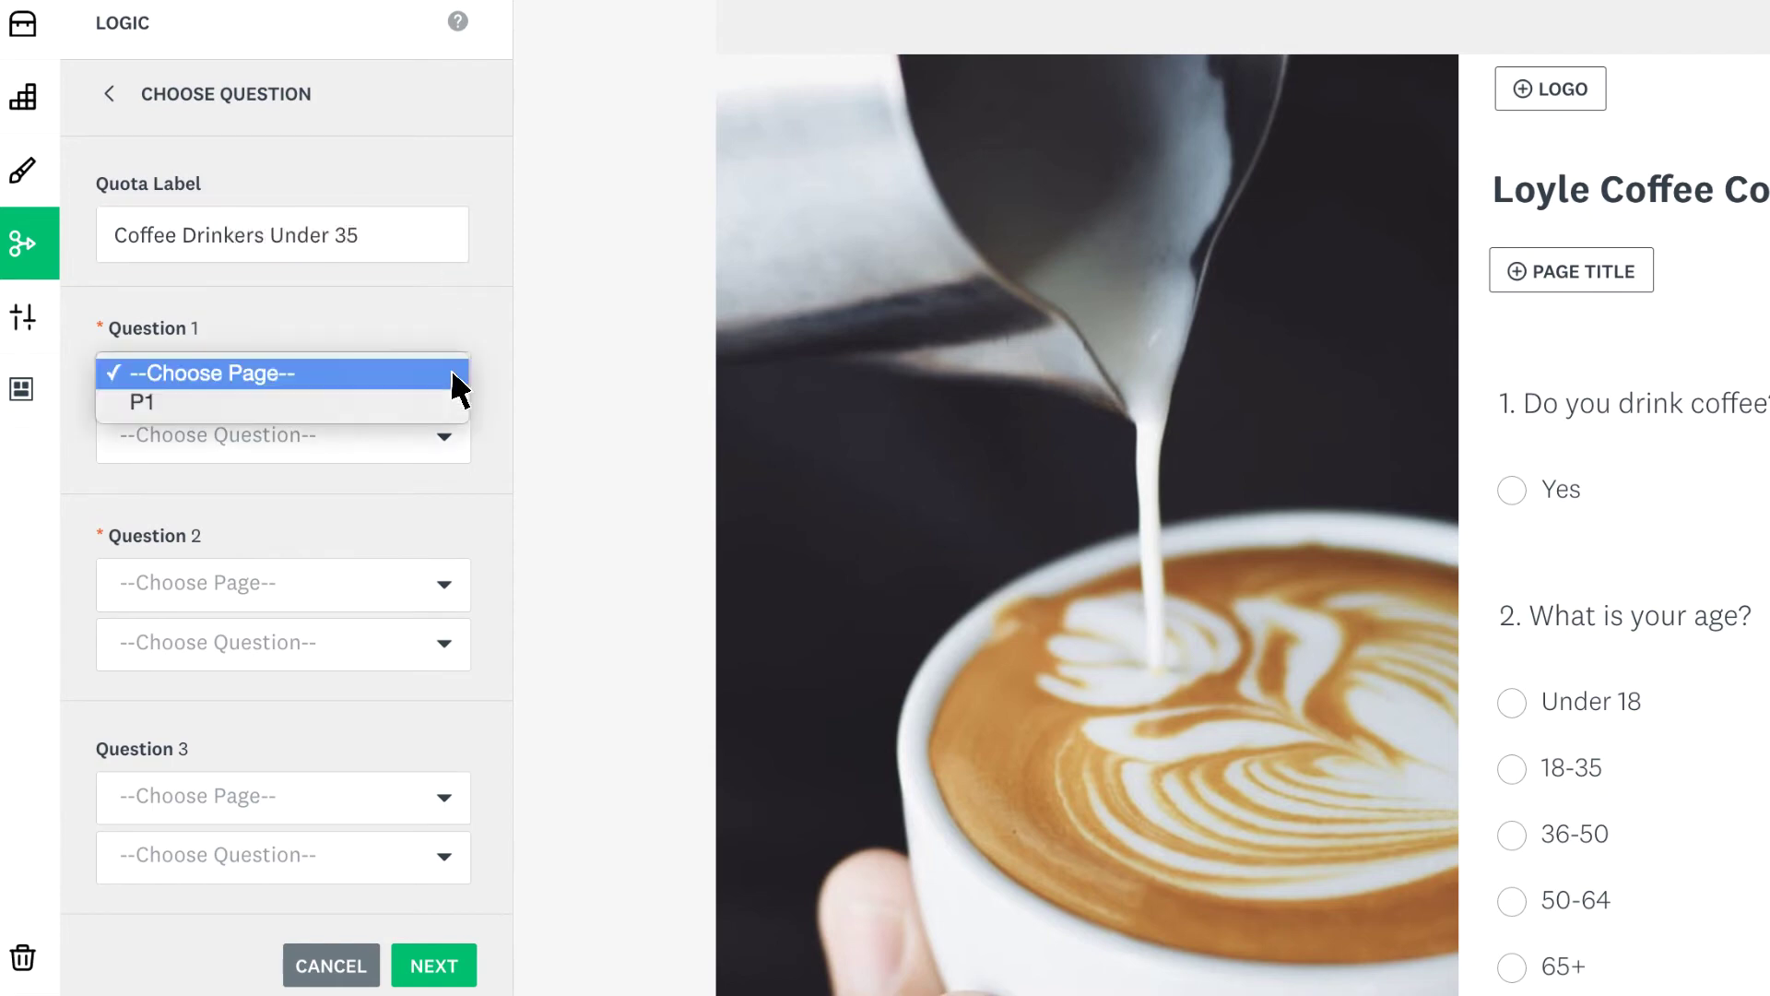
left_click(445, 402)
left_click(445, 434)
left_click(445, 460)
left_click(445, 584)
left_click(445, 605)
left_click(445, 642)
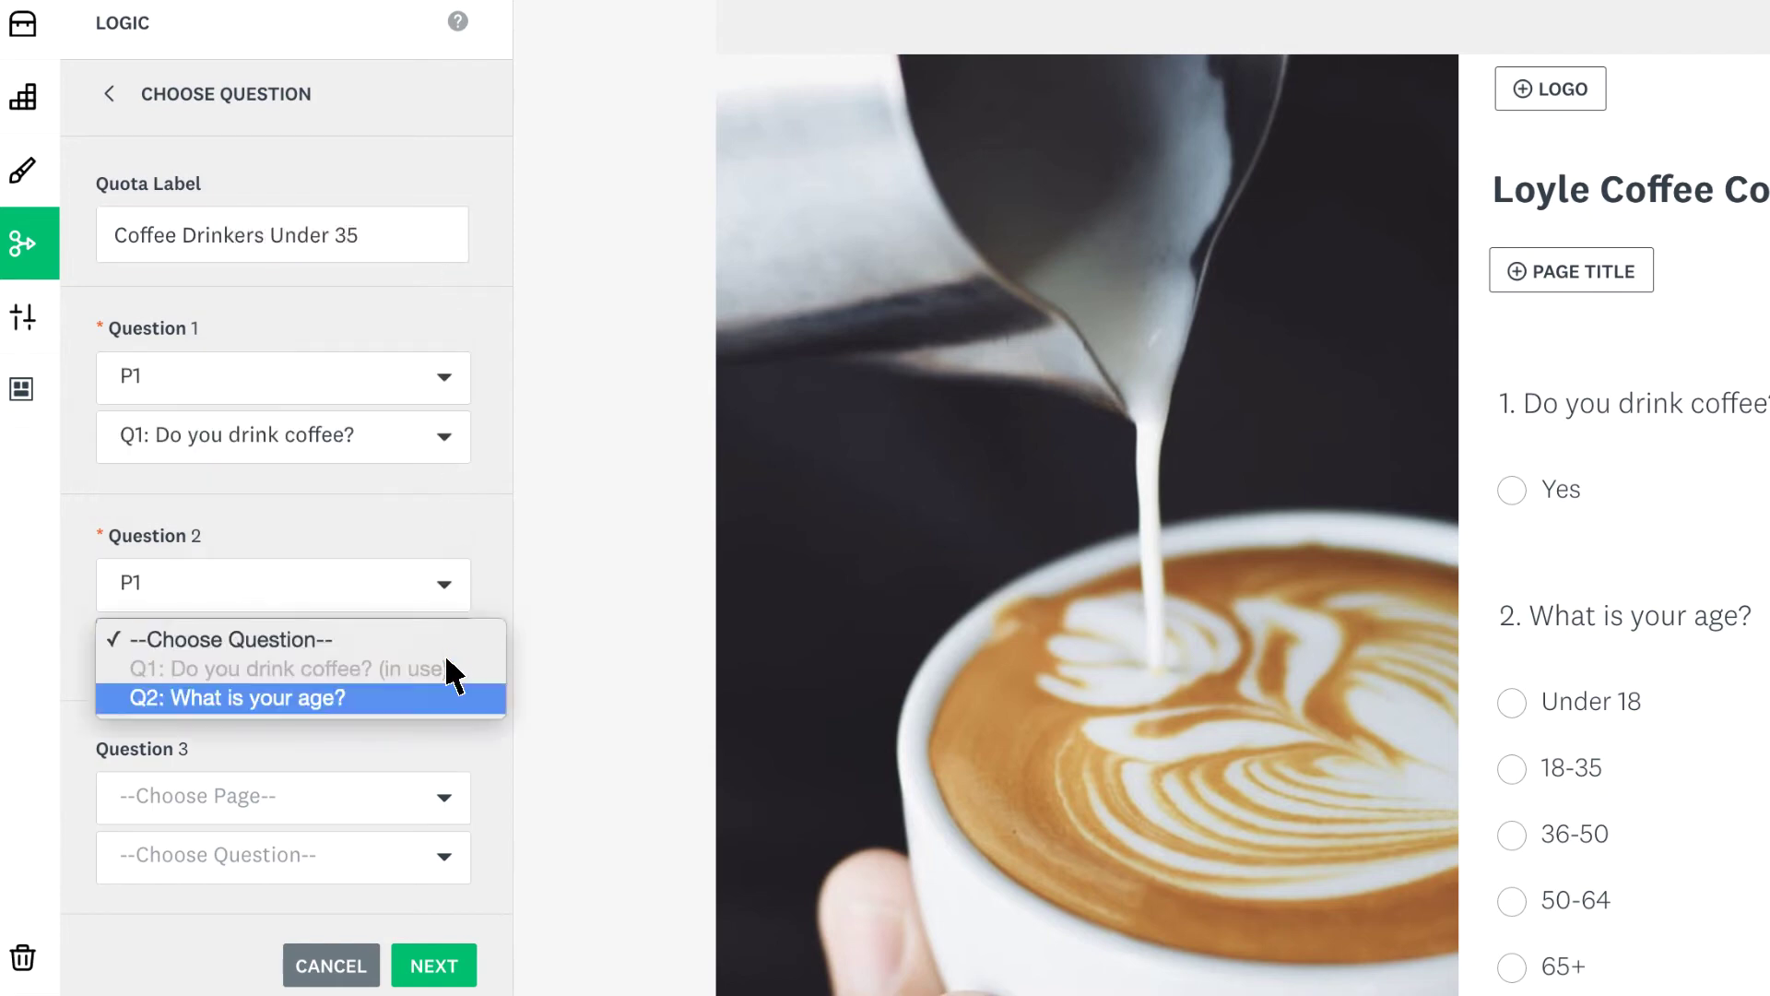
left_click(445, 698)
left_click(446, 961)
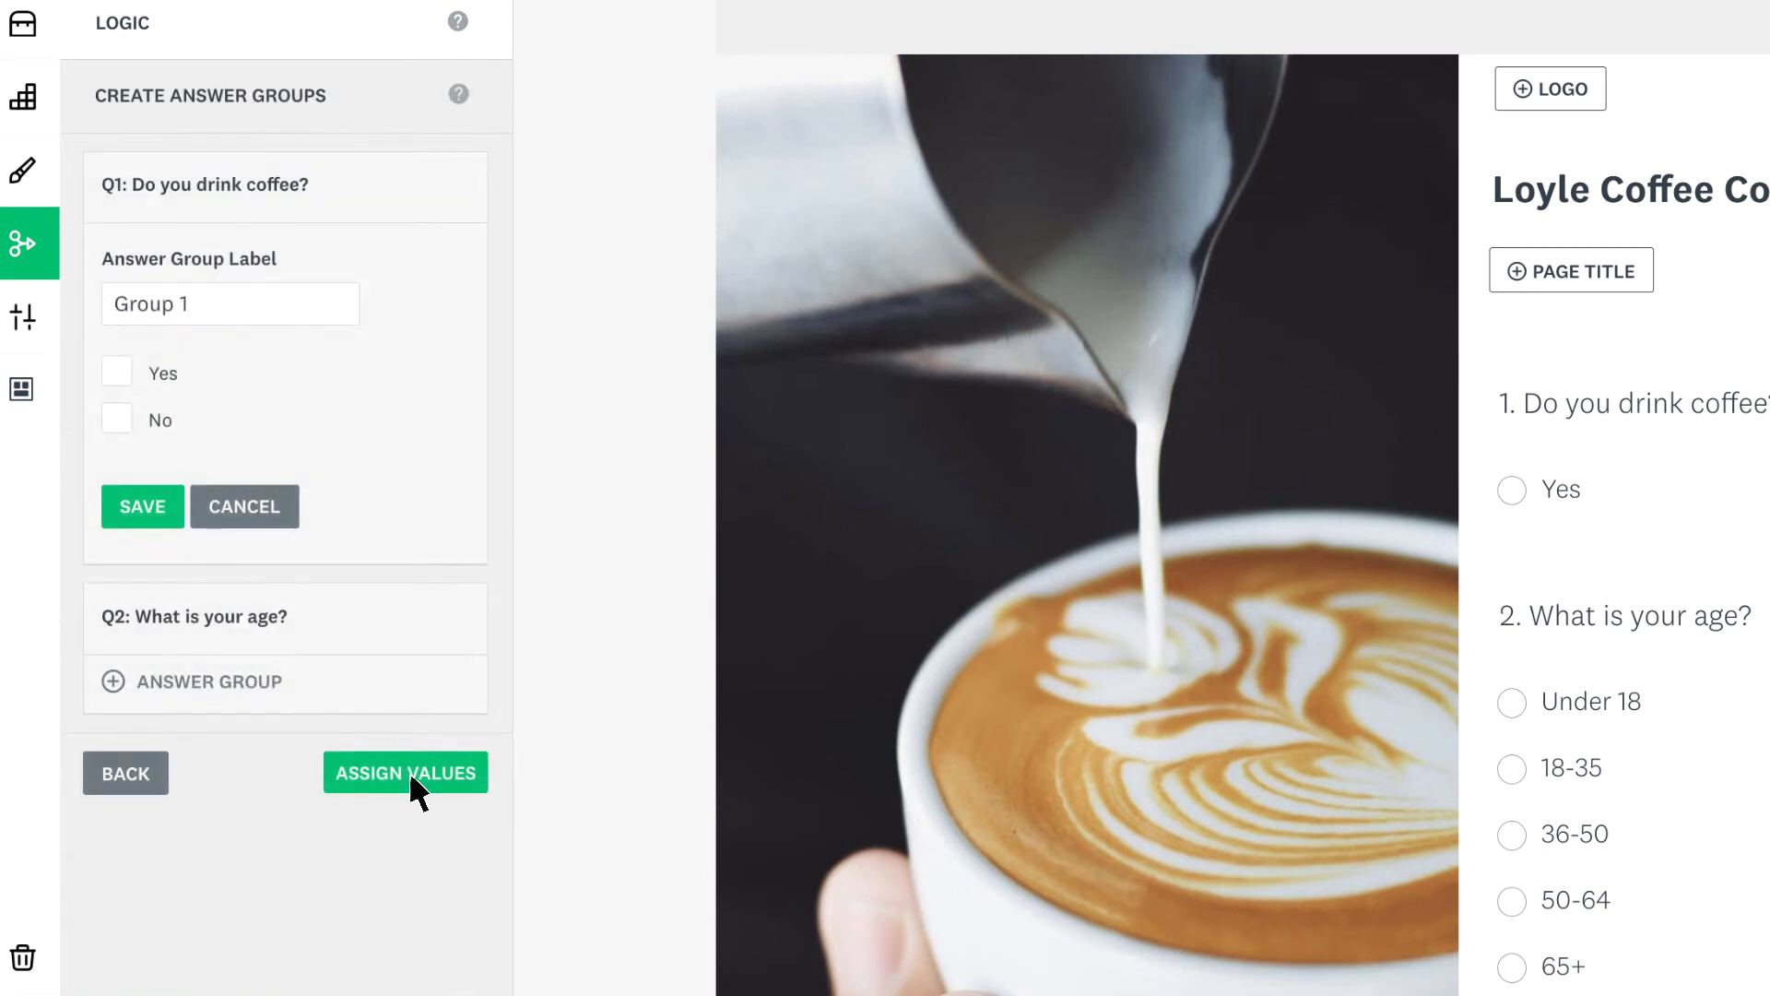
Create answer groups 'Coffee drinker' (Yes) and '18-35' (the 18-35 age answer).
left_click(319, 307)
type("Coffee drinker")
left_click(116, 372)
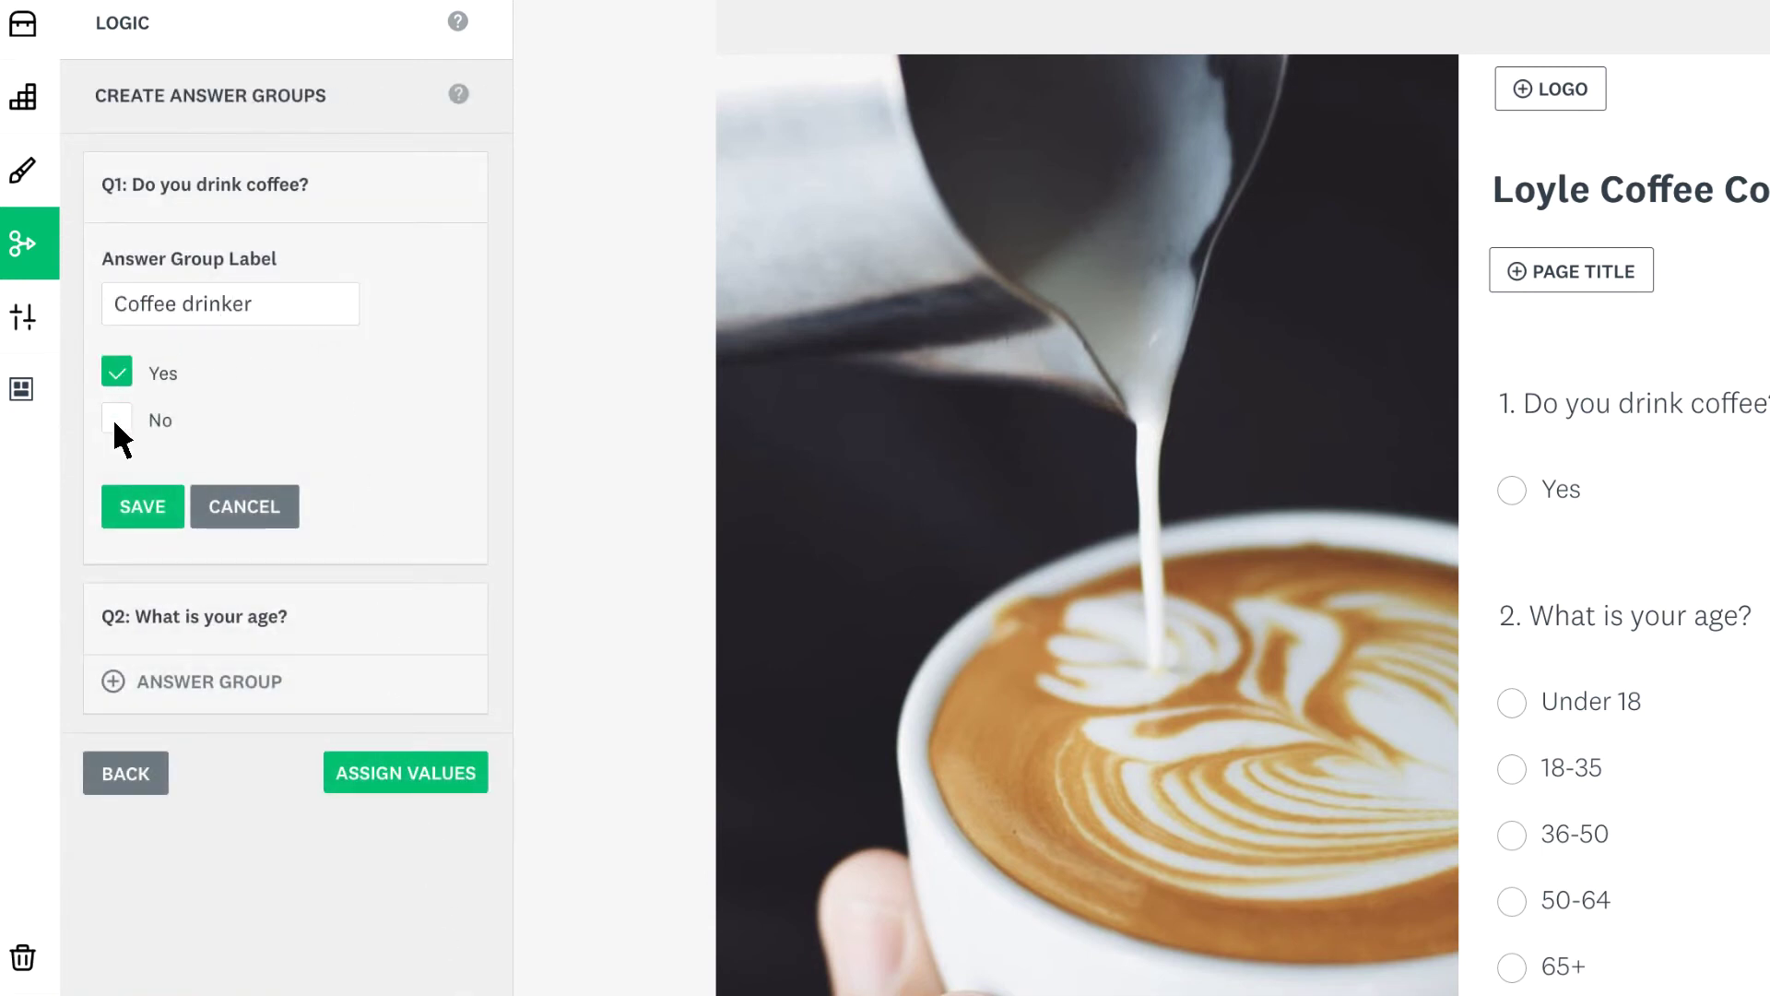
left_click(125, 507)
left_click(111, 456)
left_click(327, 518)
type("18-35")
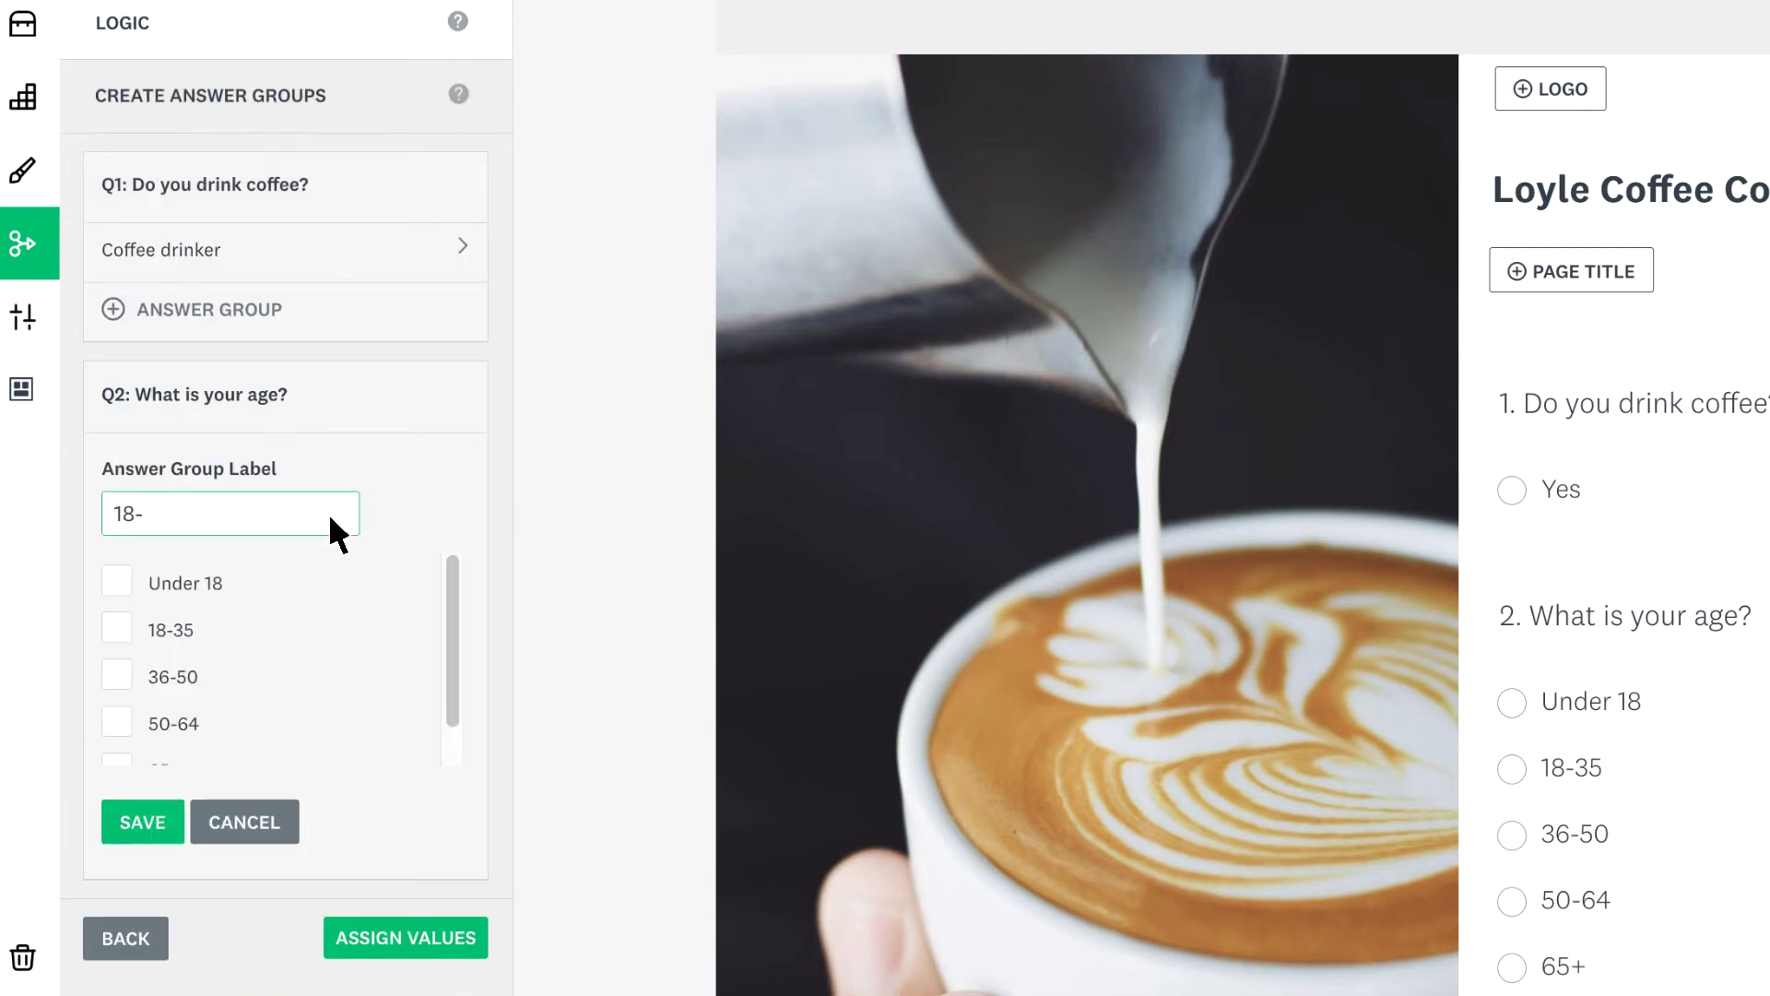
left_click(116, 627)
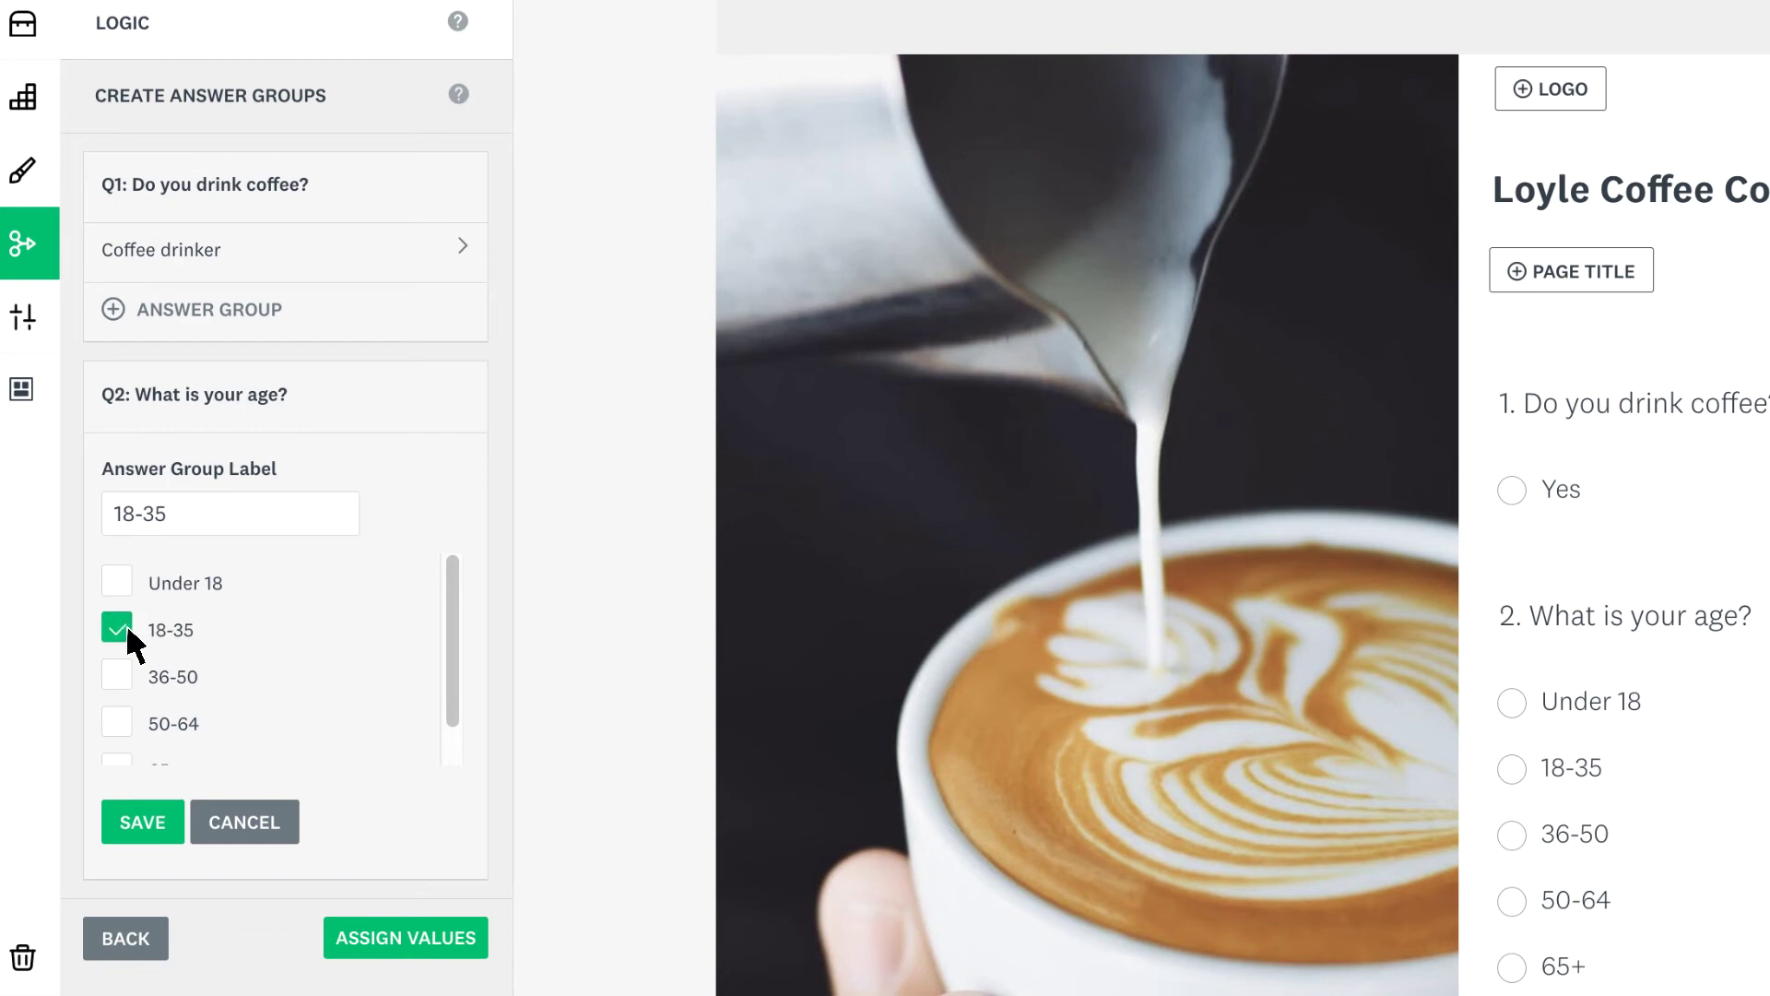
left_click(138, 823)
Set the quota to 200, assign Coffee drinker to Q1 and 18-35 to Q2, and save.
left_click(396, 617)
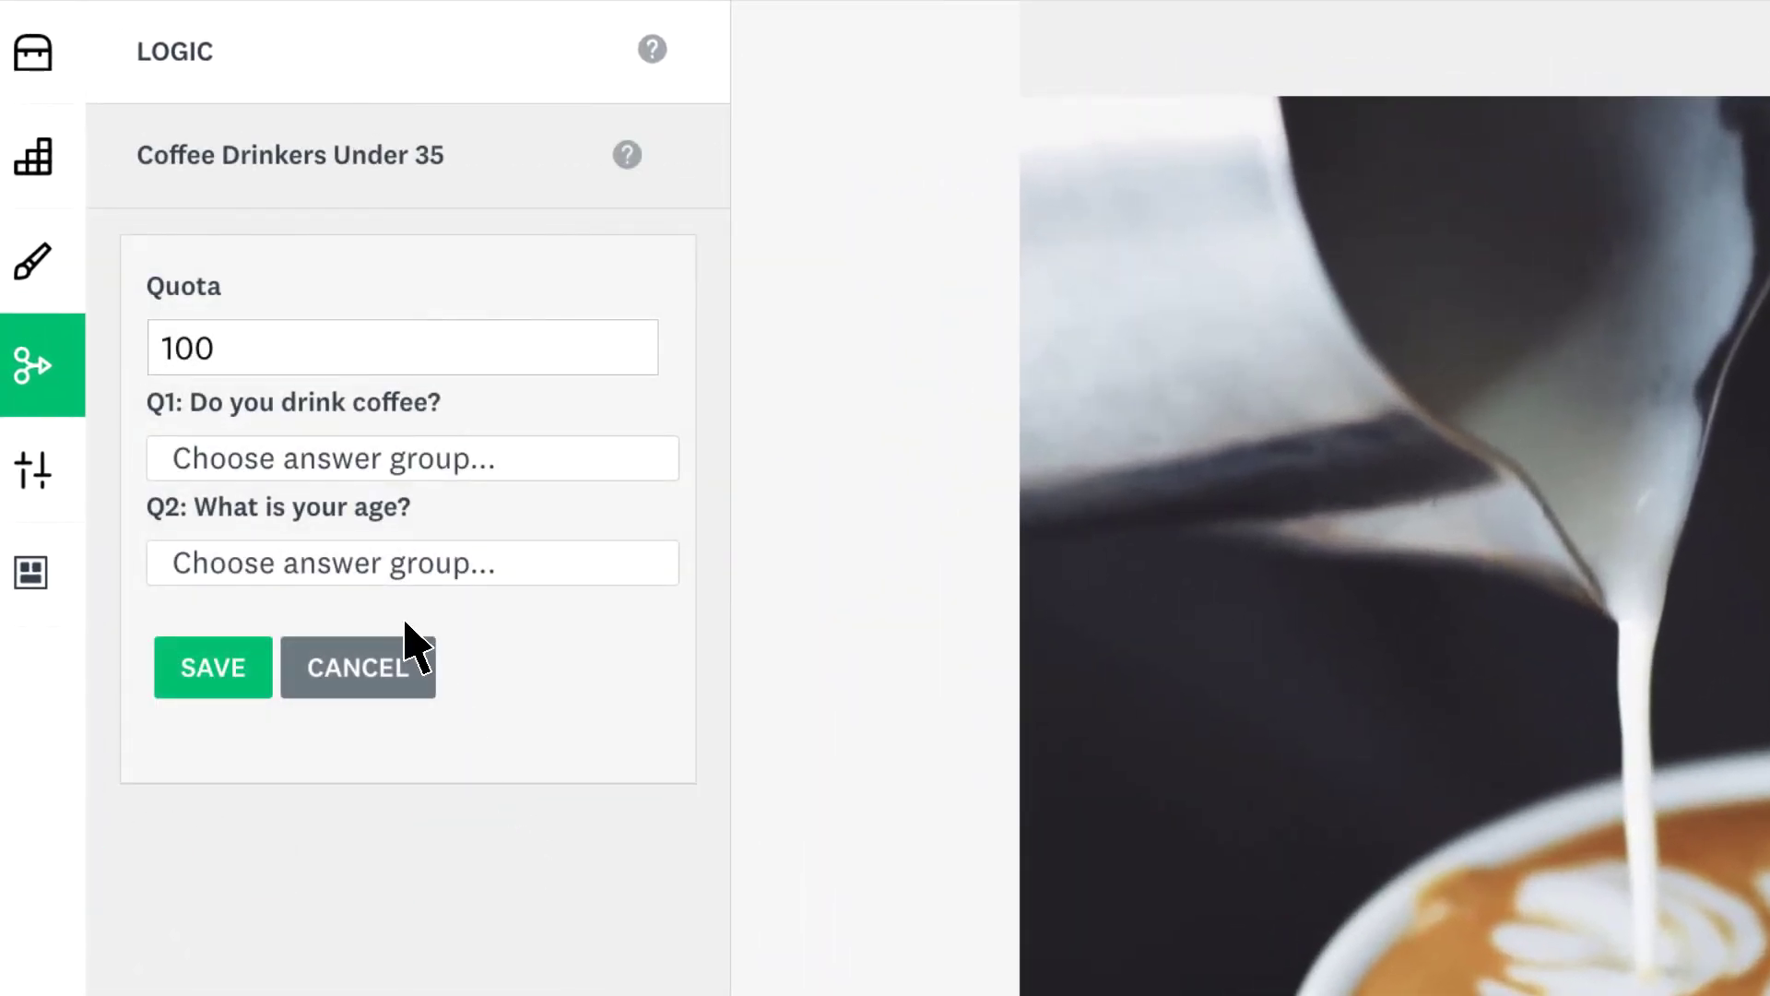
left_click(235, 352)
key("BackSpace")
type("2")
left_click(241, 472)
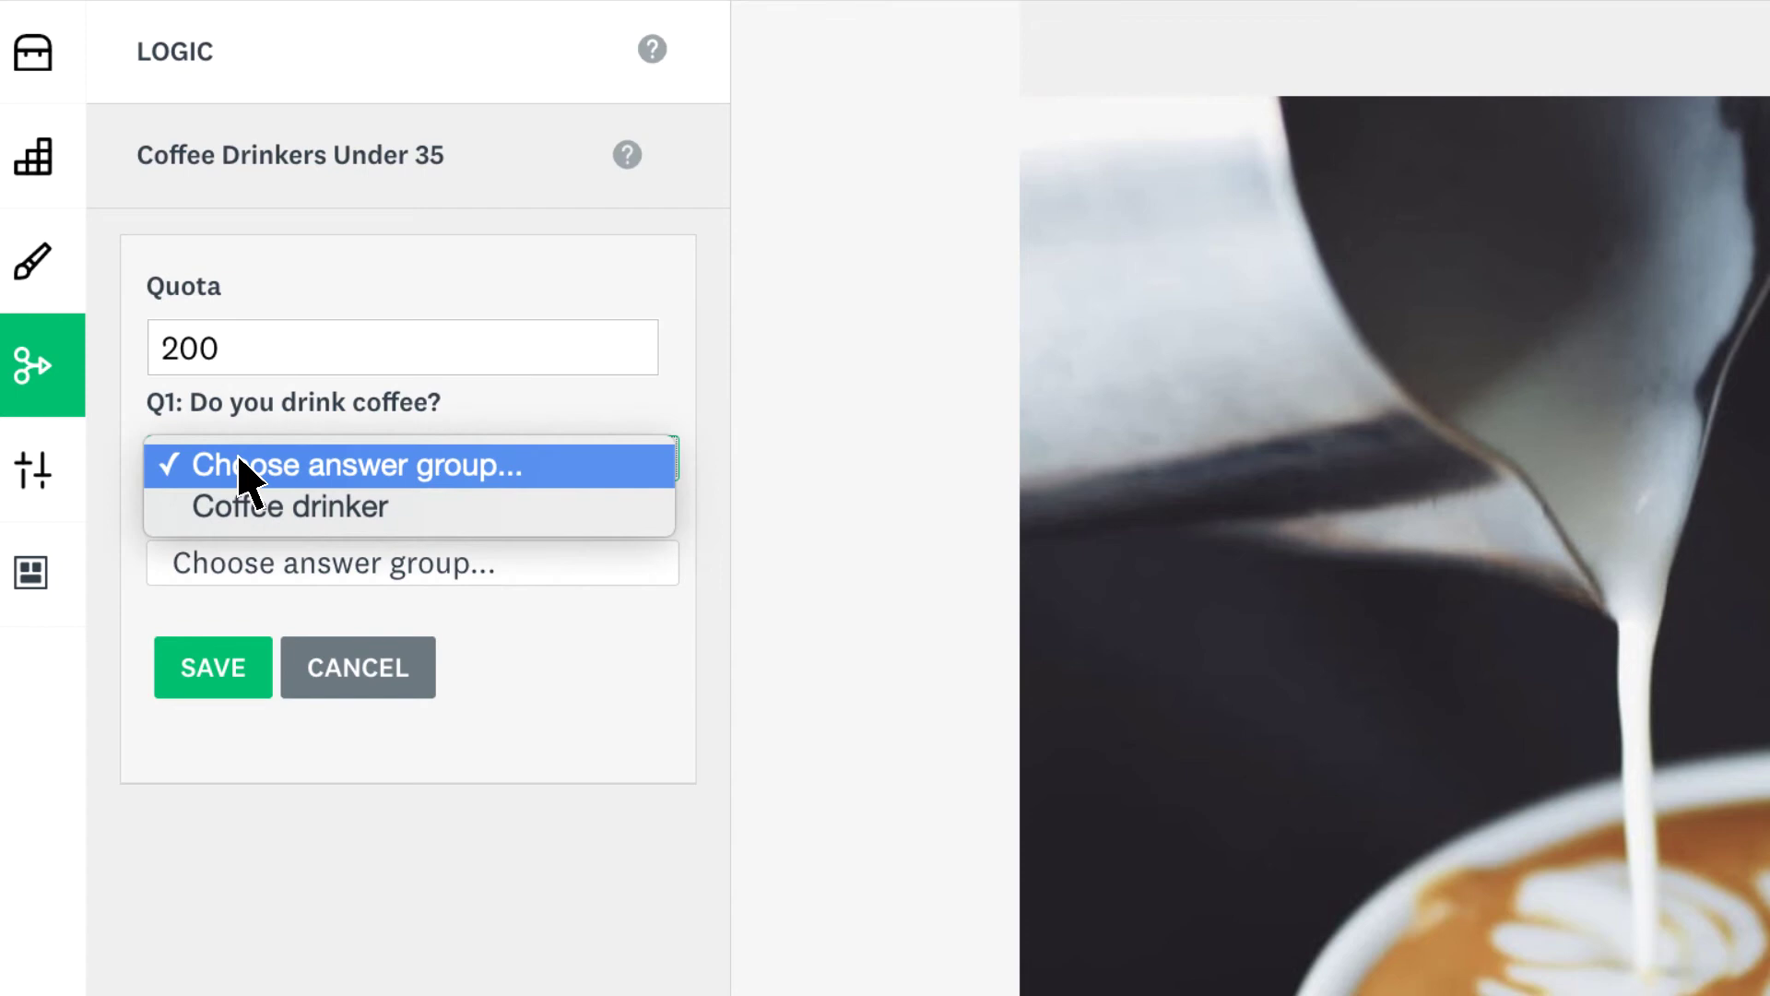
left_click(242, 516)
left_click(245, 562)
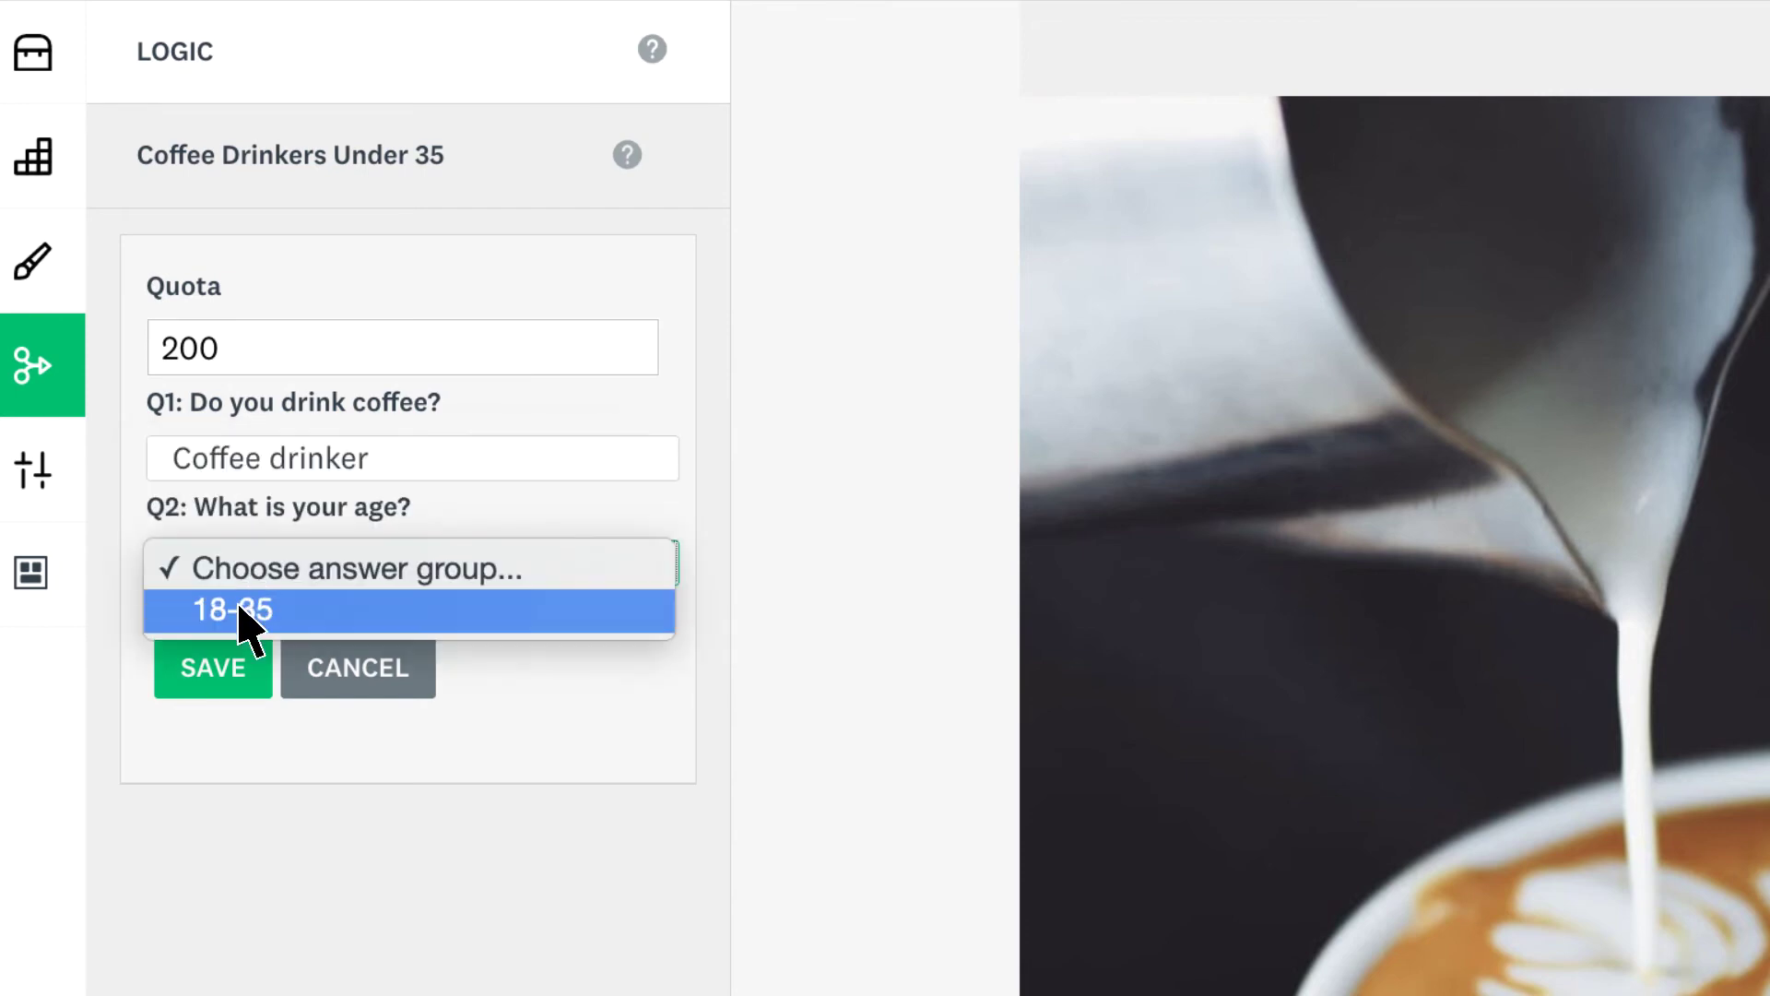
left_click(245, 620)
left_click(237, 671)
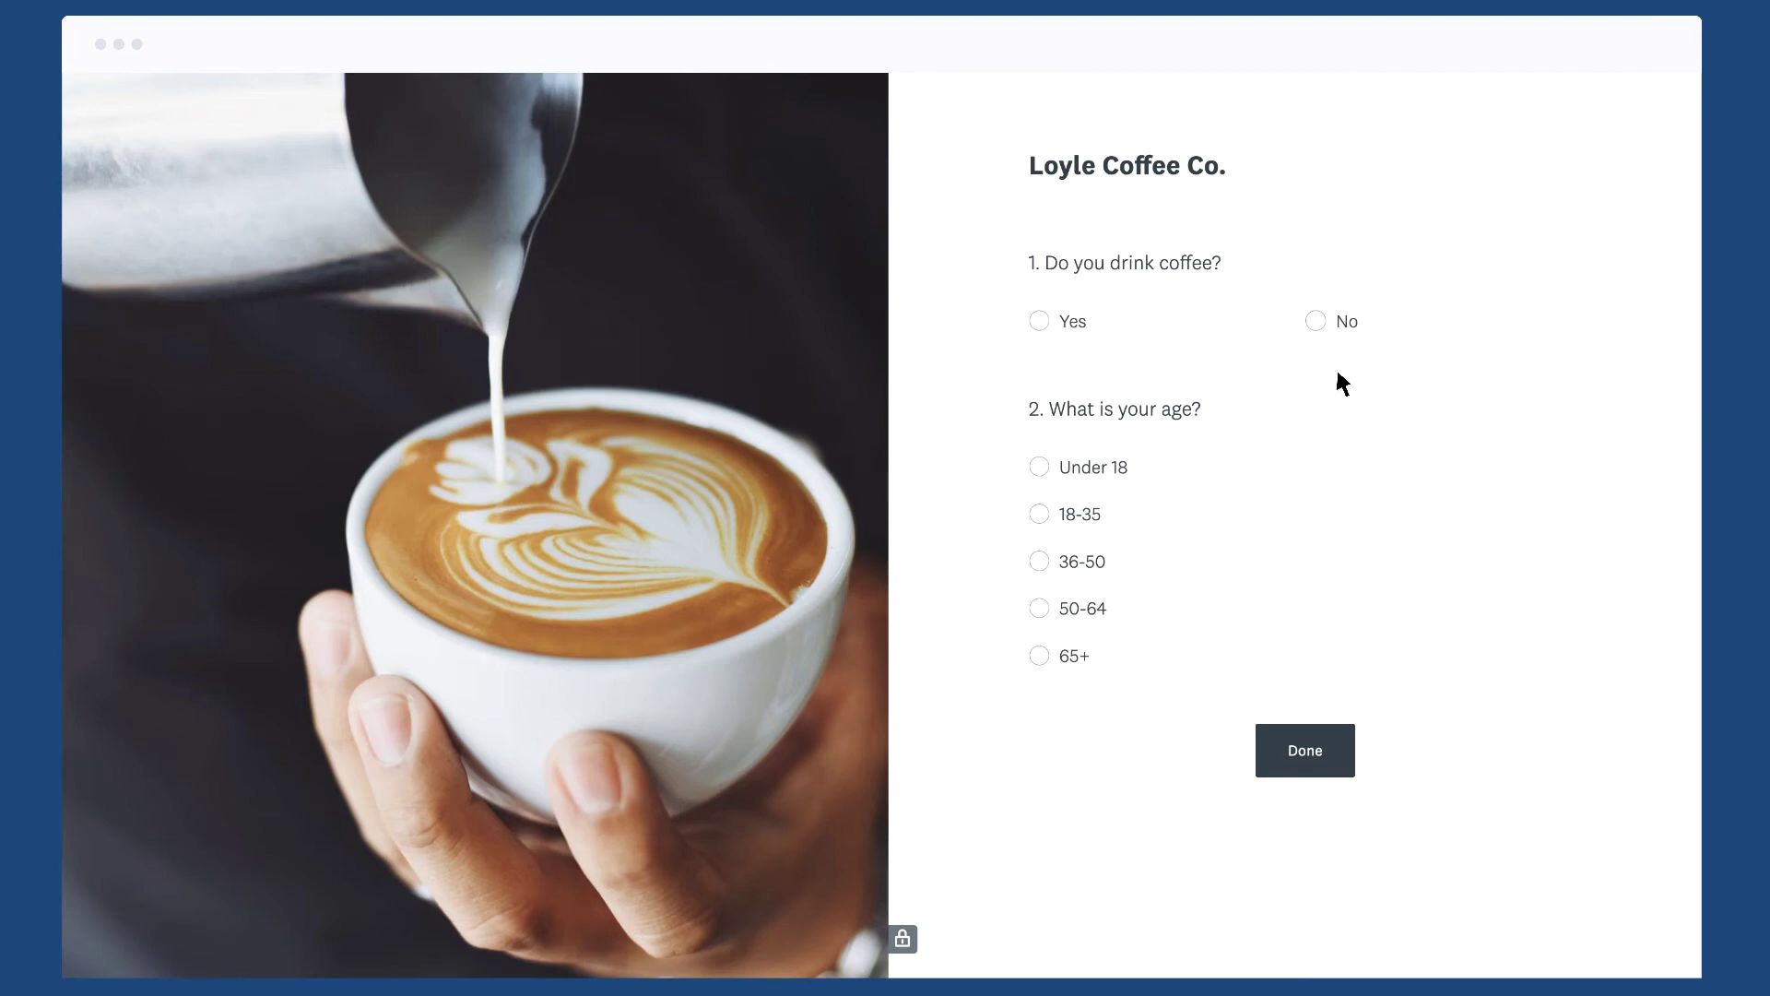
In the preview, answer Yes to drinking coffee and 18-35 for age.
left_click(1038, 323)
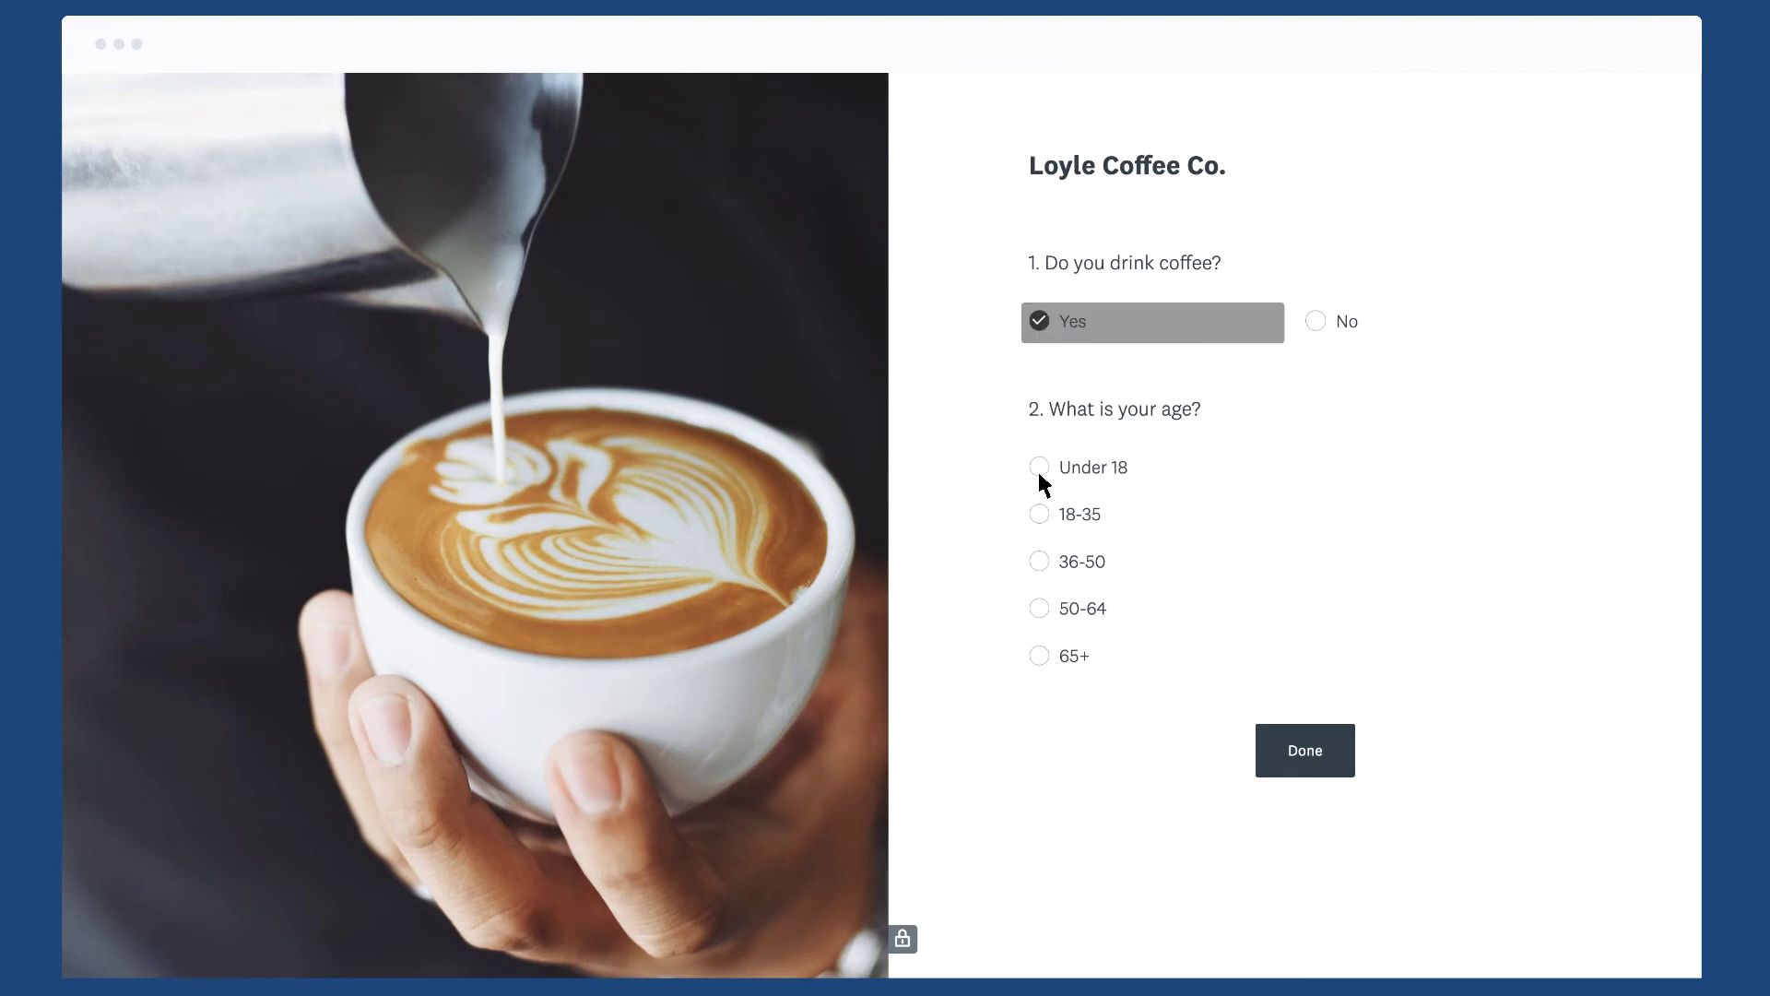
left_click(1039, 515)
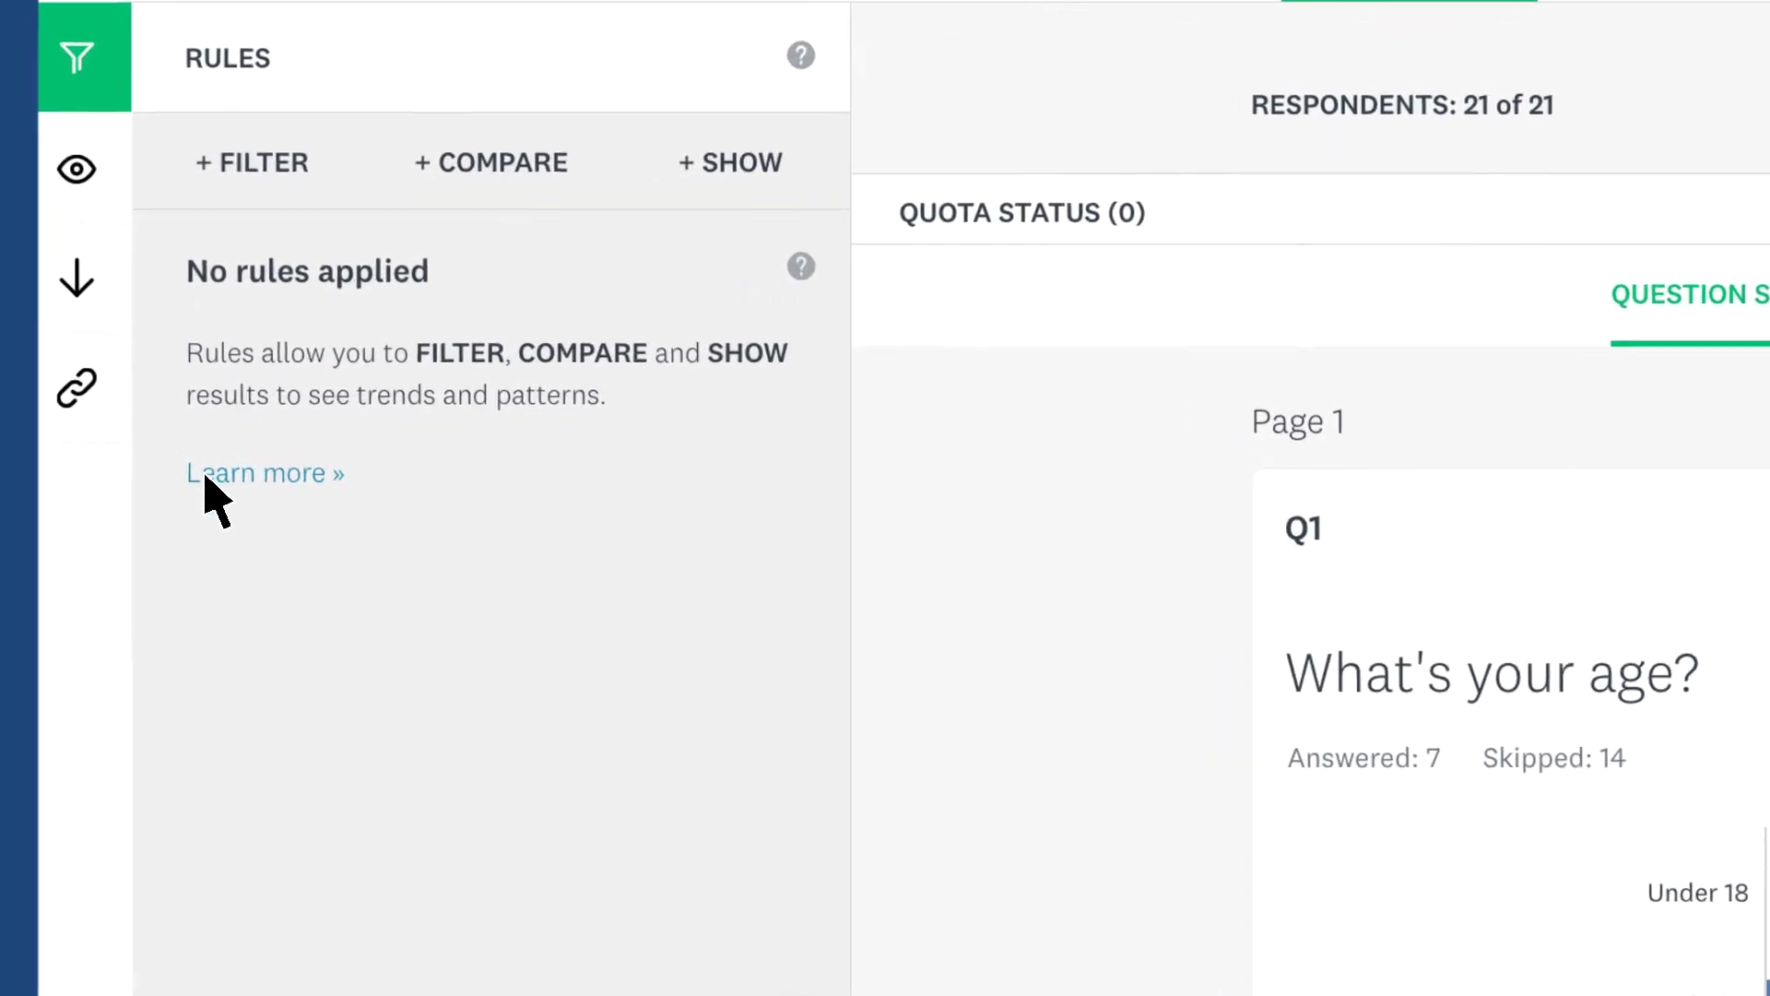
Apply the saved view 'Age - Coffee Drinker' from the Saved Views list.
left_click(79, 168)
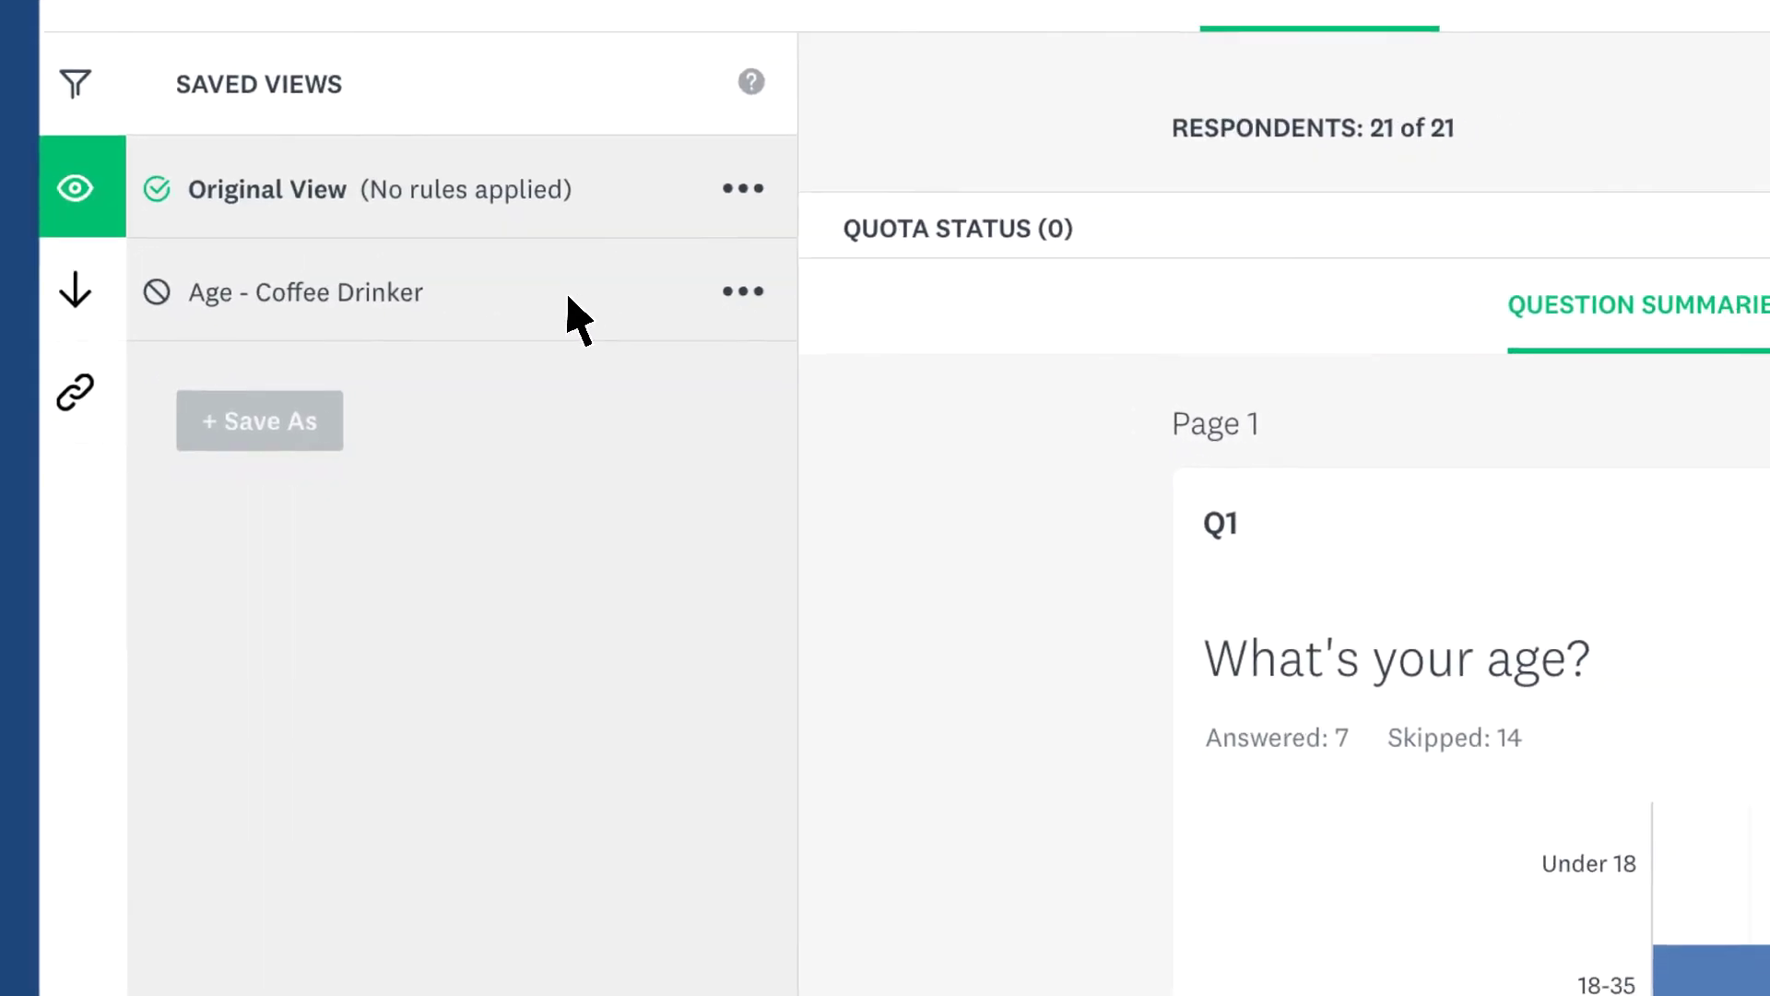
left_click(569, 298)
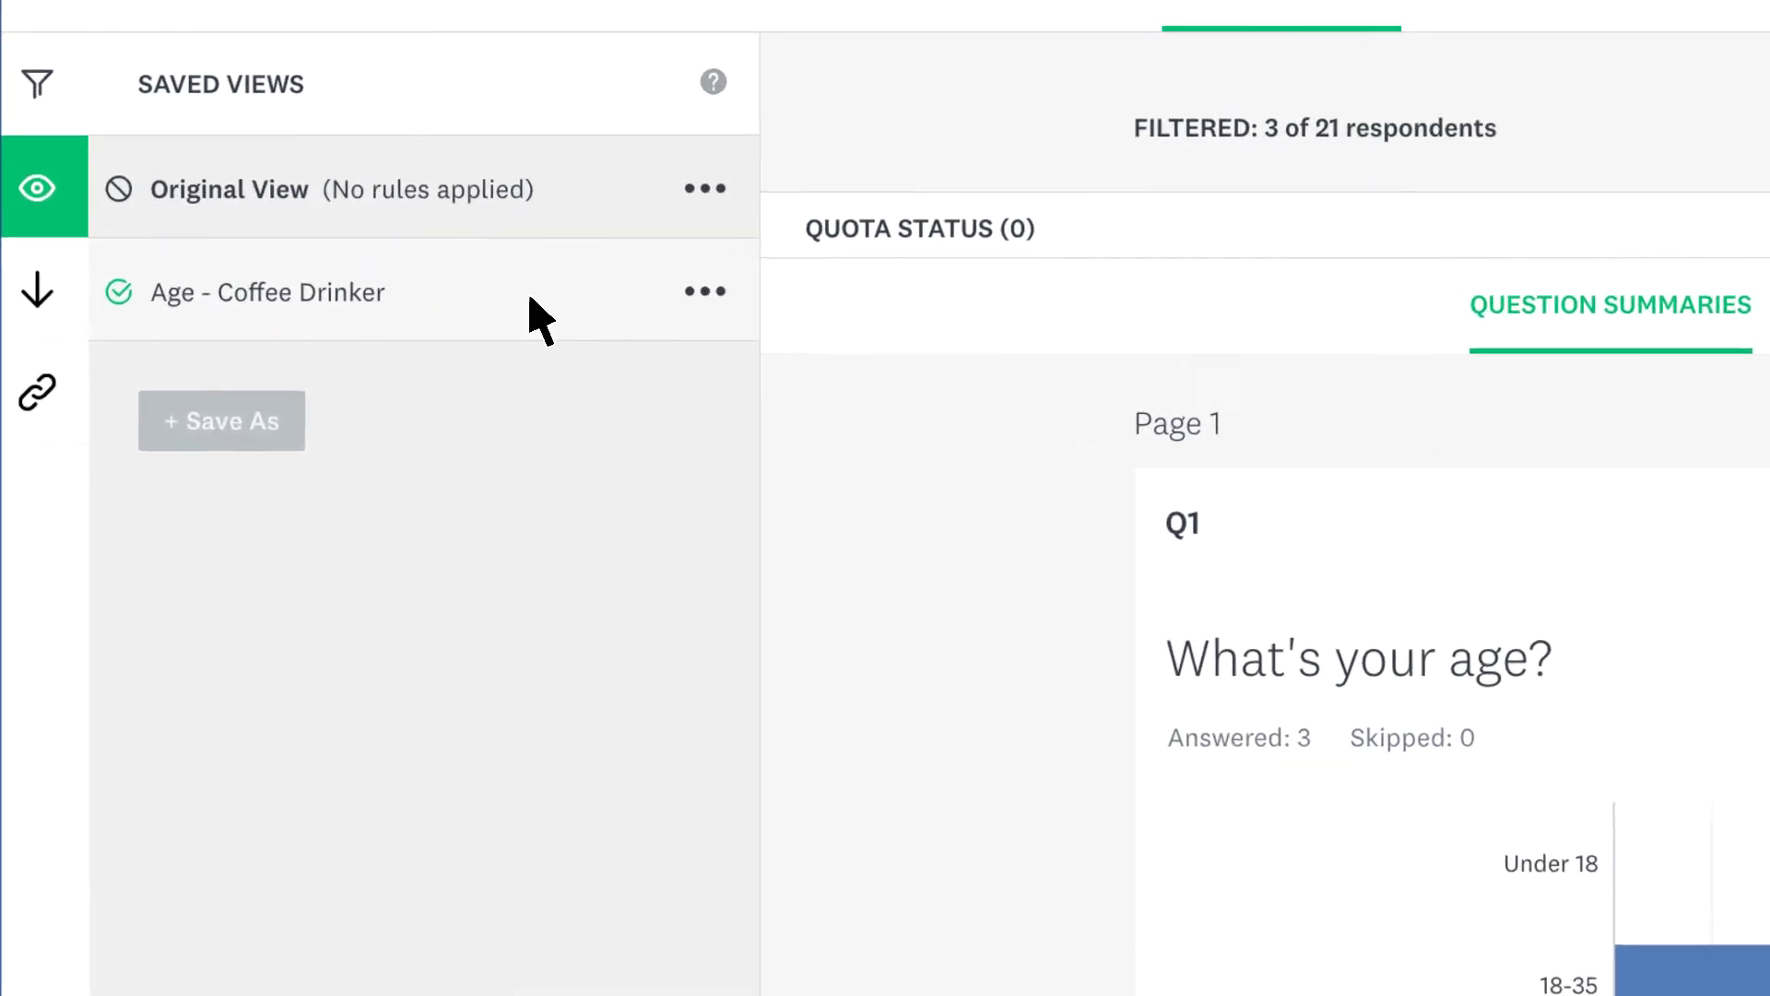
Choose Export view from the Age - Coffee Drinker view's ••• menu.
left_click(753, 276)
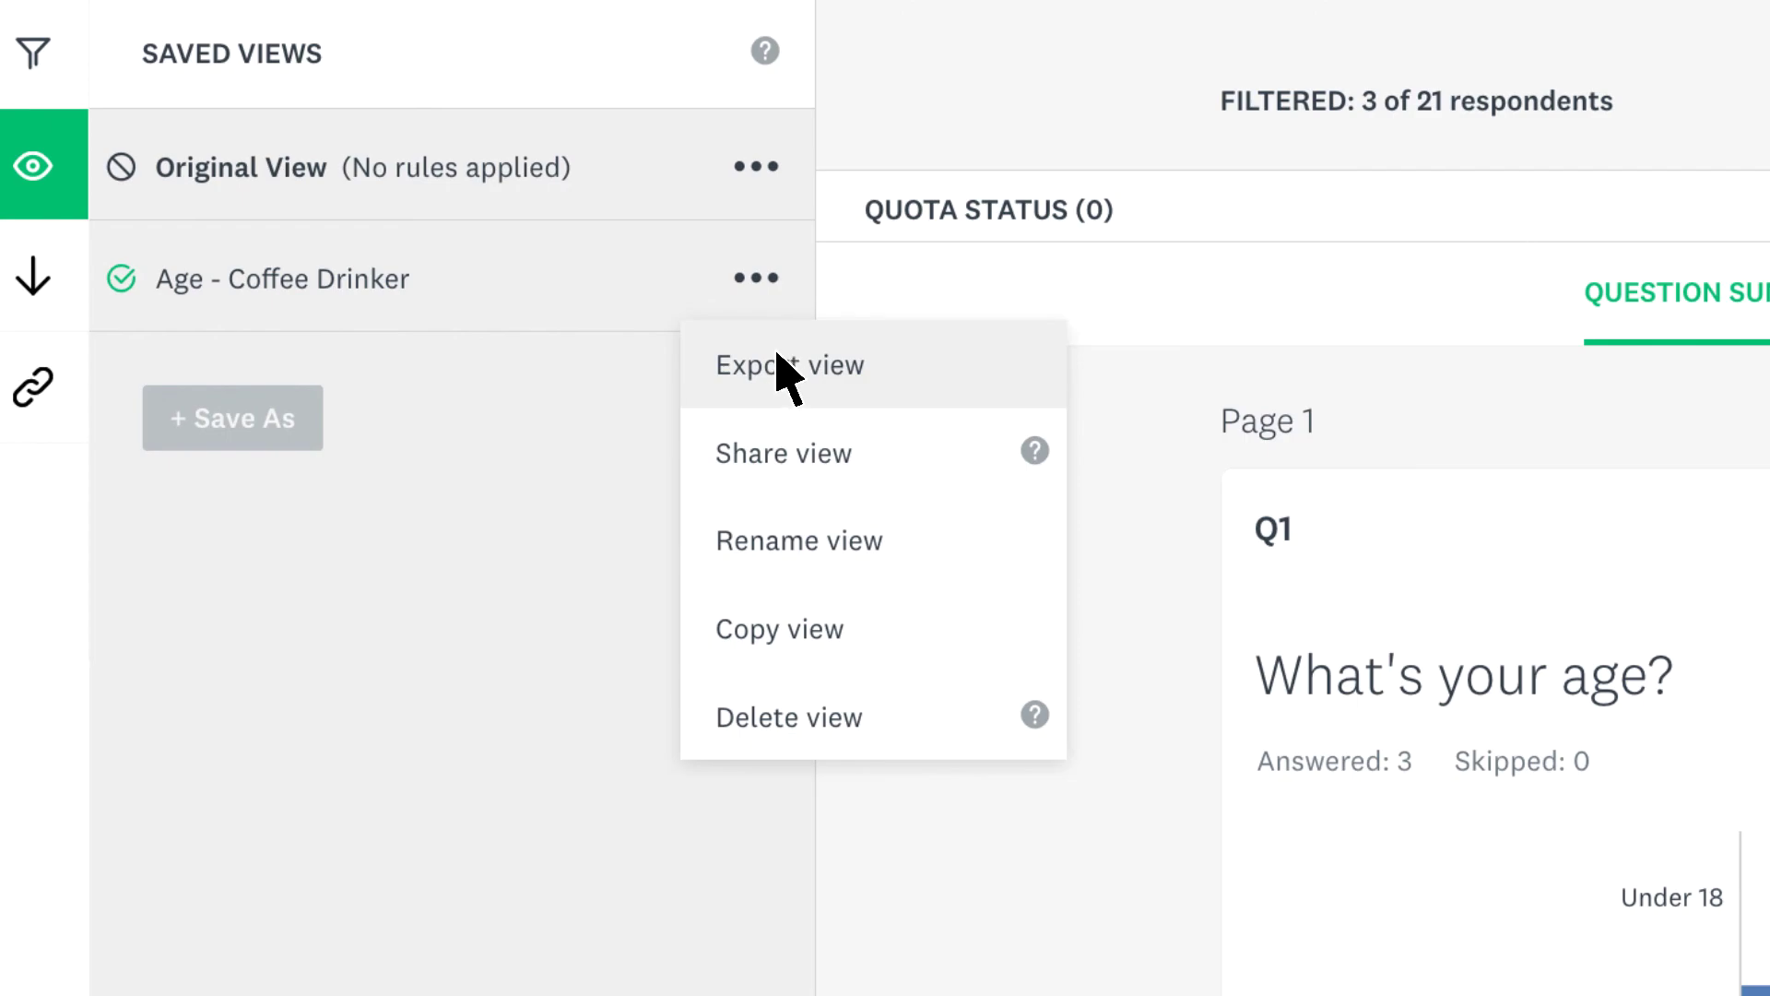
left_click(650, 349)
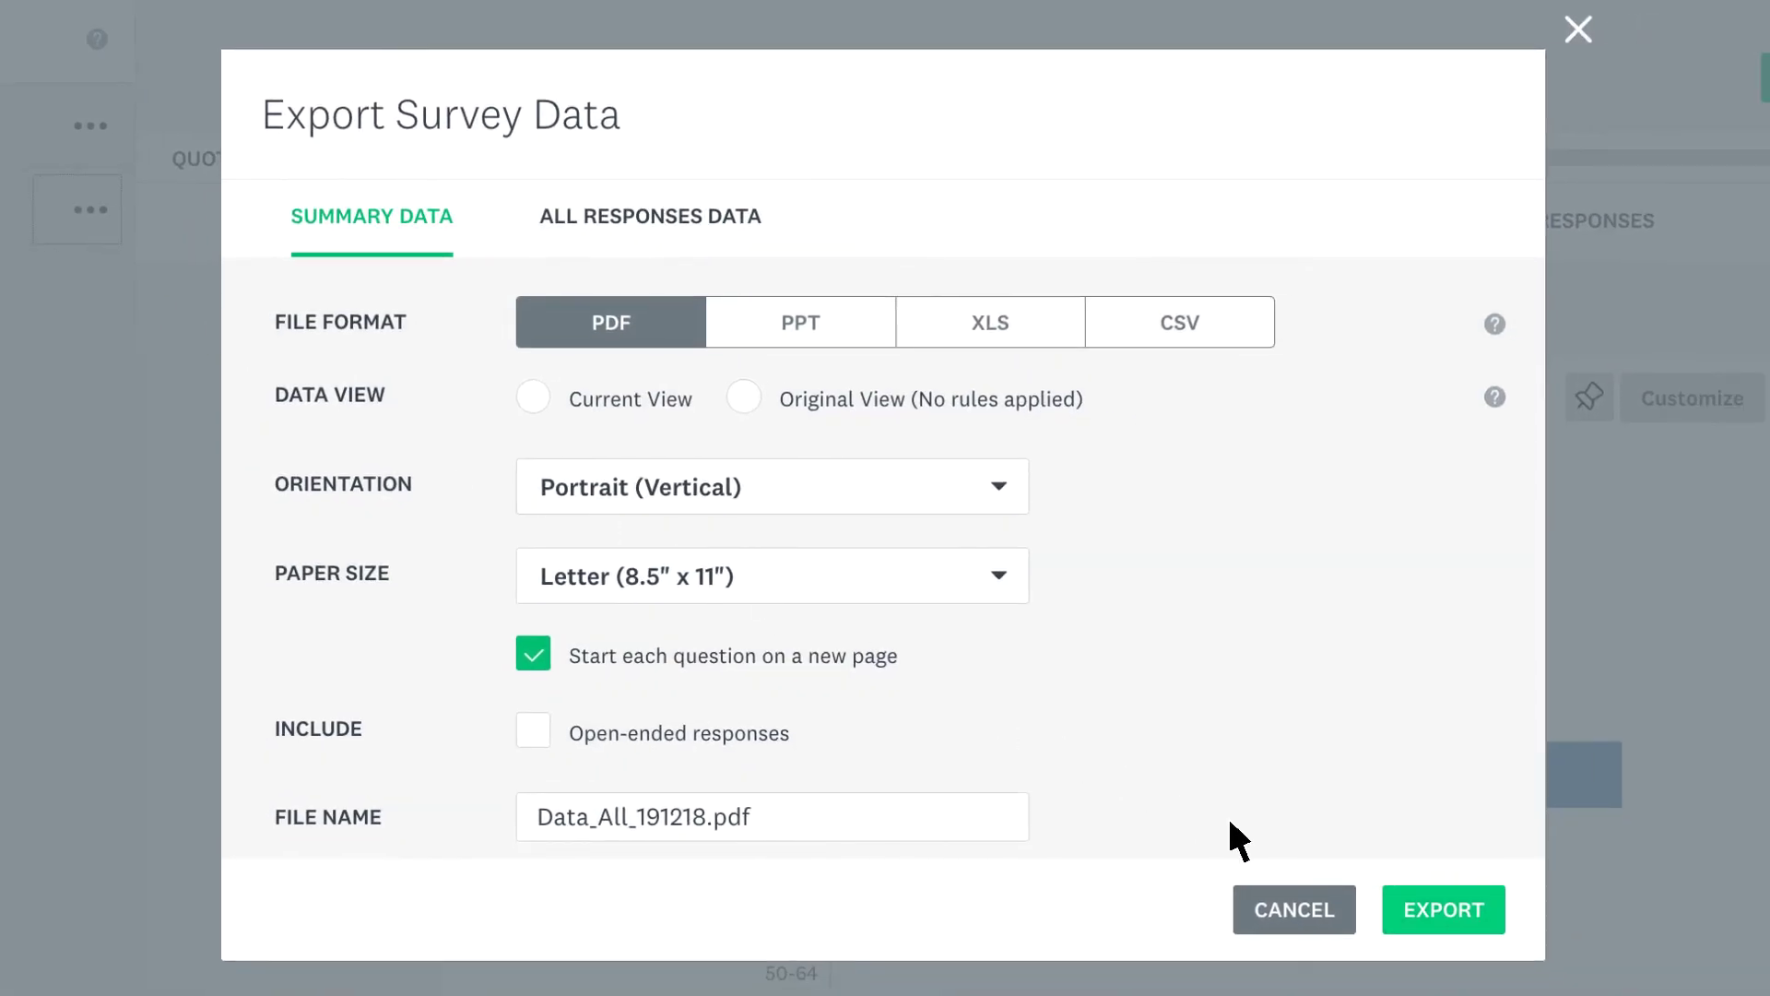